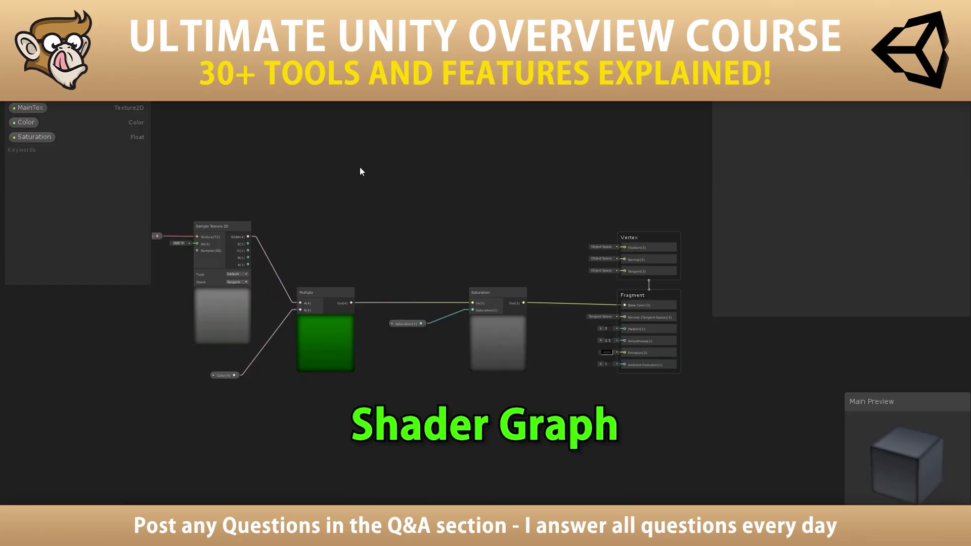
pyautogui.click(39, 137)
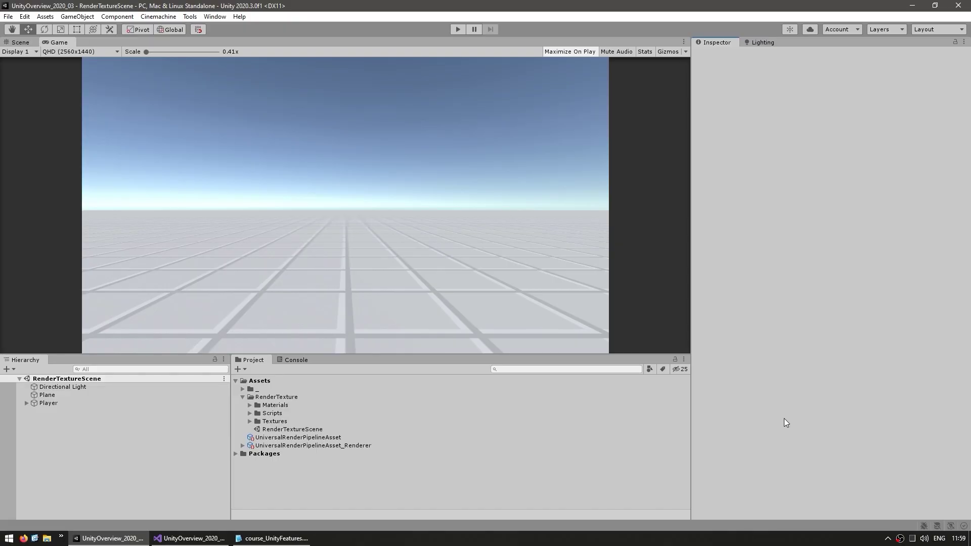
# Create a render texture asset named Render Texture in the RenderTexture folder.
pyautogui.rightClick(284, 396)
pyautogui.moveTo(338, 130)
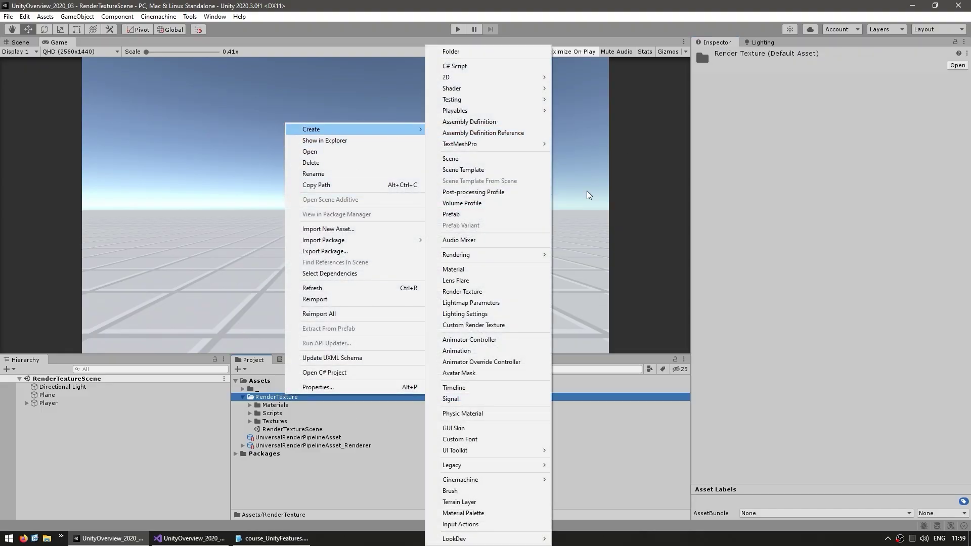
pyautogui.click(457, 292)
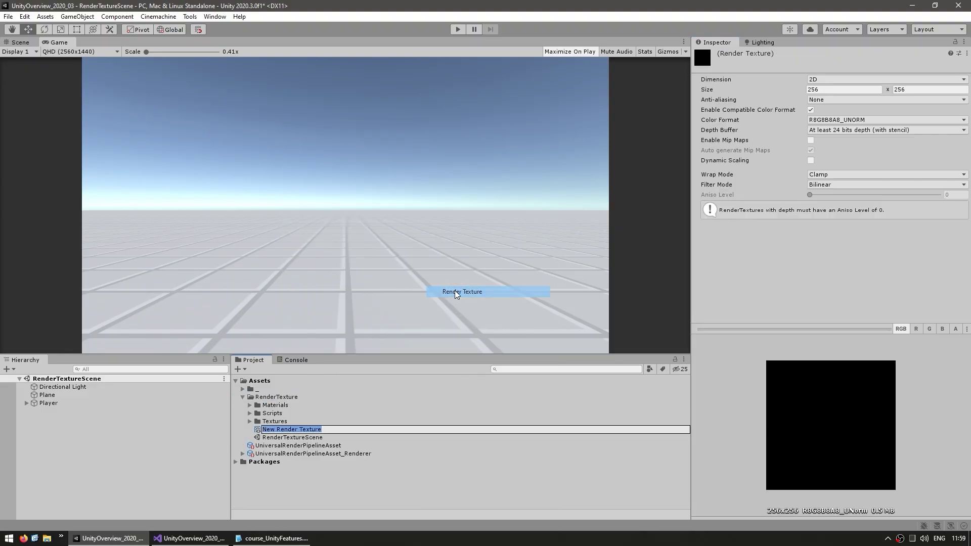
pyautogui.press('Return')
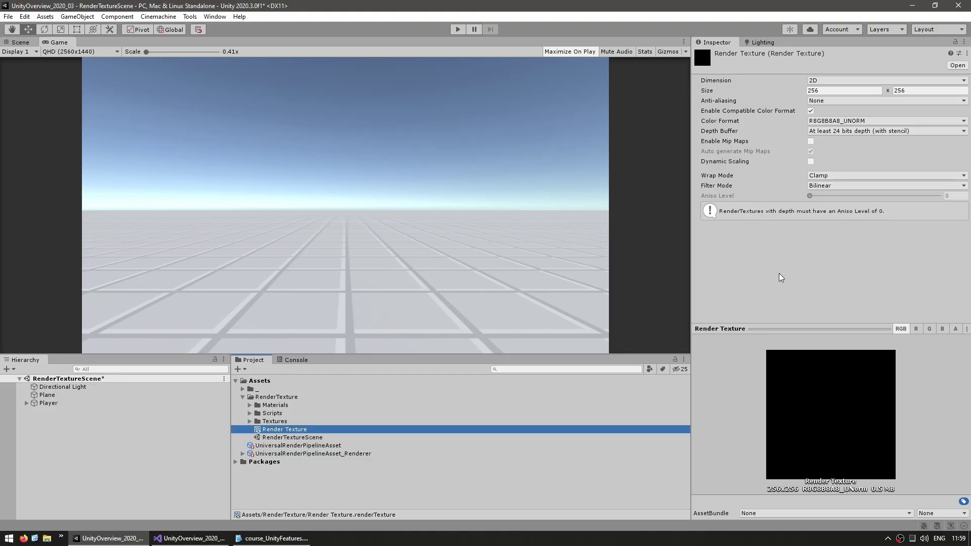
# Examine the render texture's size, anti-aliasing, depth buffer, color format, wrap mode and filter mode settings.
pyautogui.click(791, 269)
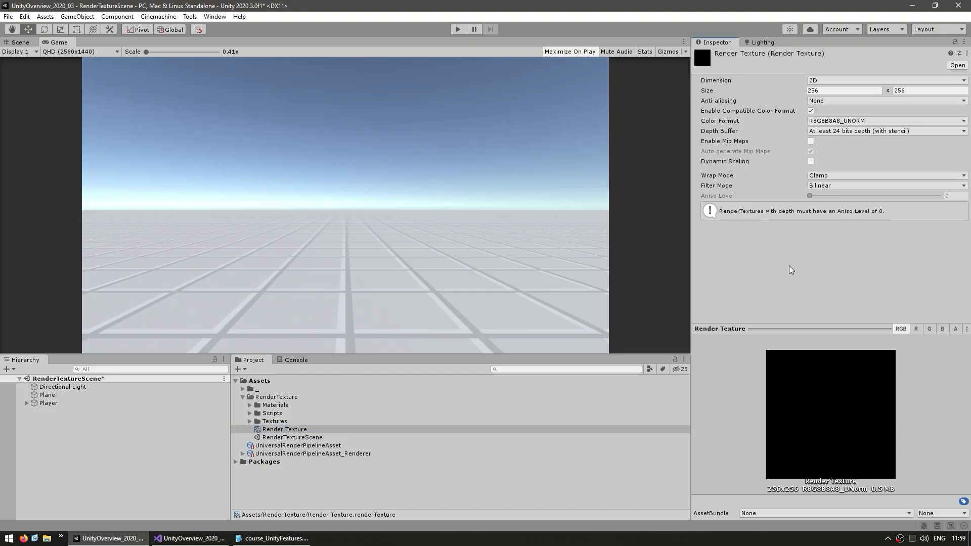
pyautogui.click(709, 93)
pyautogui.click(834, 90)
pyautogui.press('Tab')
pyautogui.click(722, 102)
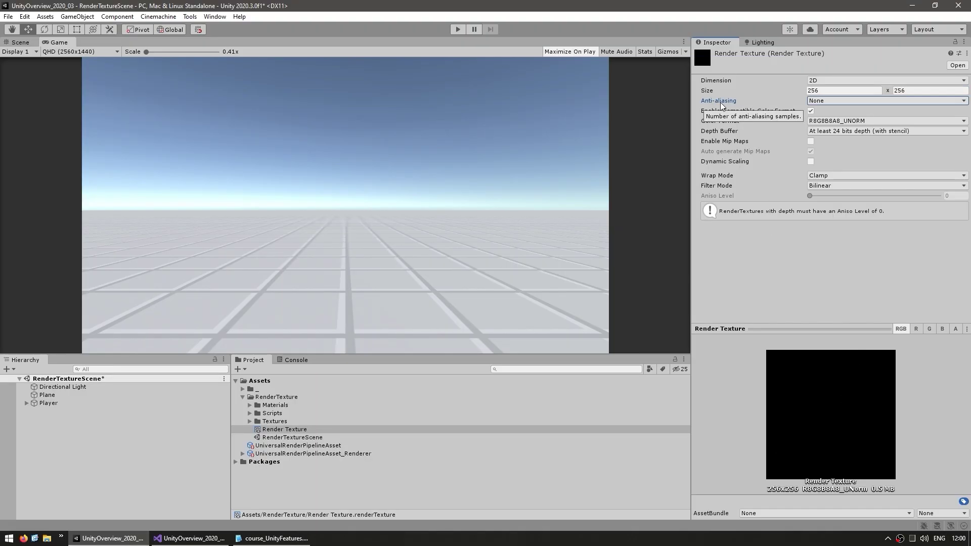
pyautogui.click(724, 132)
pyautogui.click(822, 131)
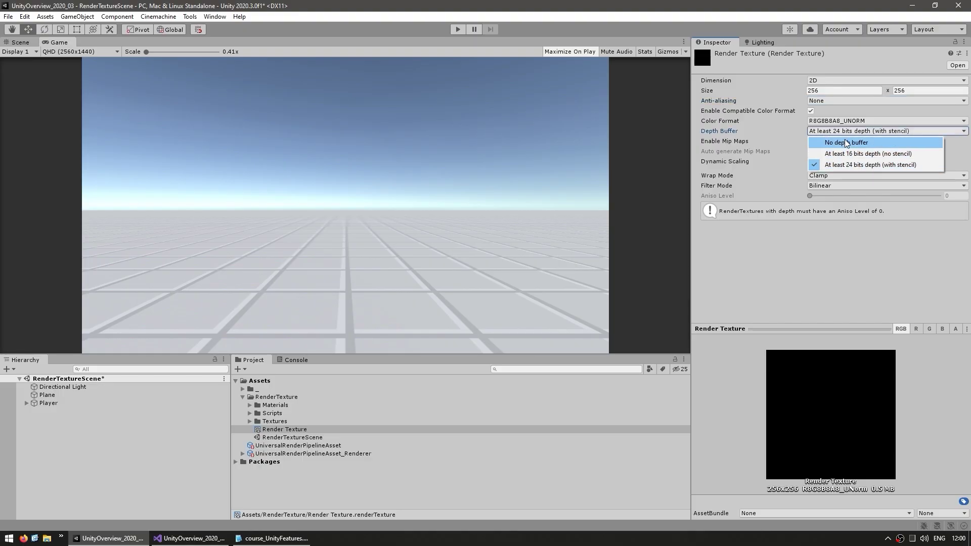
pyautogui.click(868, 165)
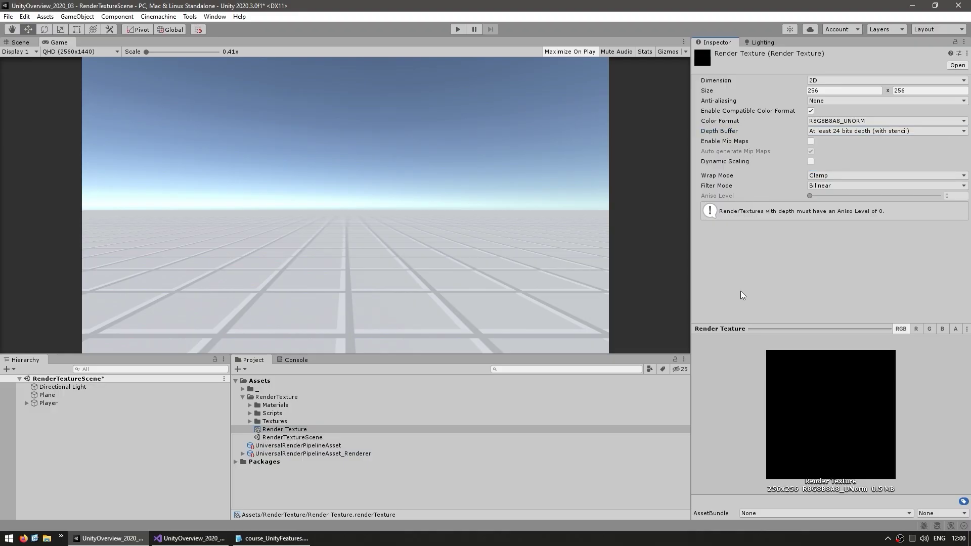
pyautogui.click(714, 121)
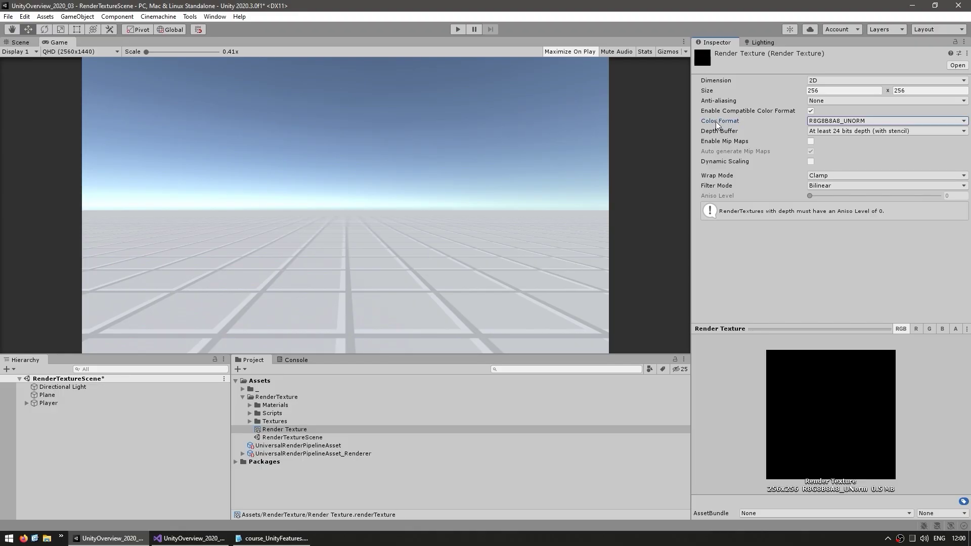
pyautogui.click(718, 178)
pyautogui.click(711, 187)
pyautogui.click(762, 259)
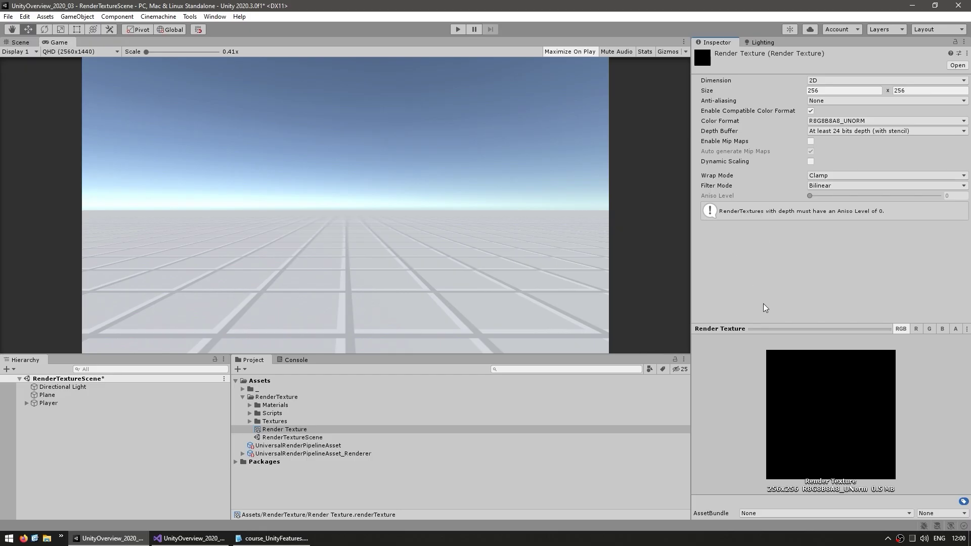
# Run the scene briefly to look around from the player's first-person view, and stop it.
pyautogui.hotkey('ctrl', 'p')
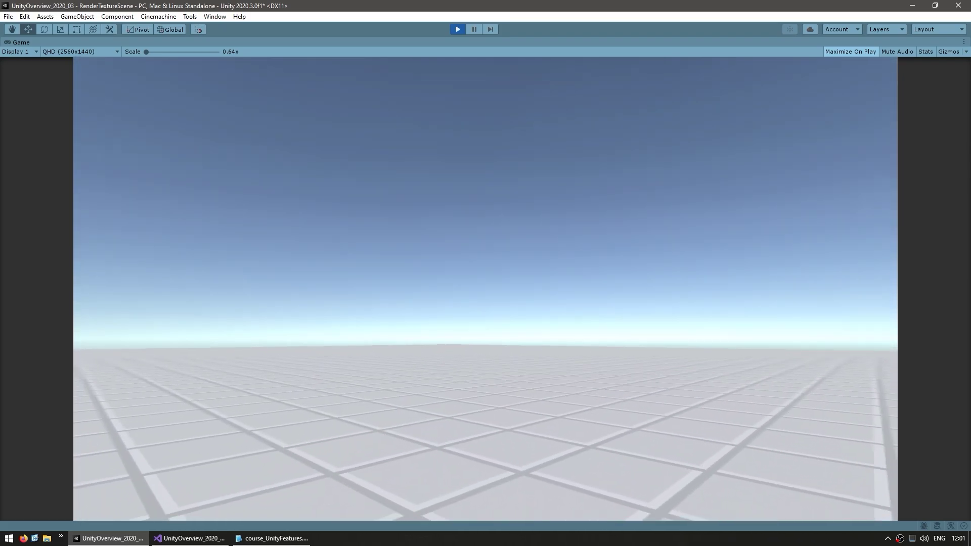
pyautogui.hotkey('ctrl', 'p')
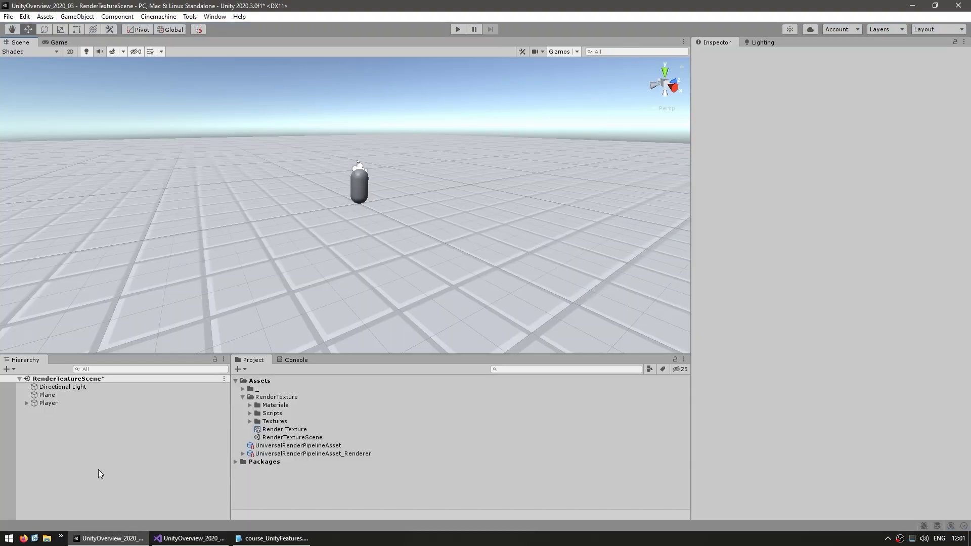
# Add a camera named TV Camera to the scene and set its output texture to Render Texture.
pyautogui.rightClick(90, 448)
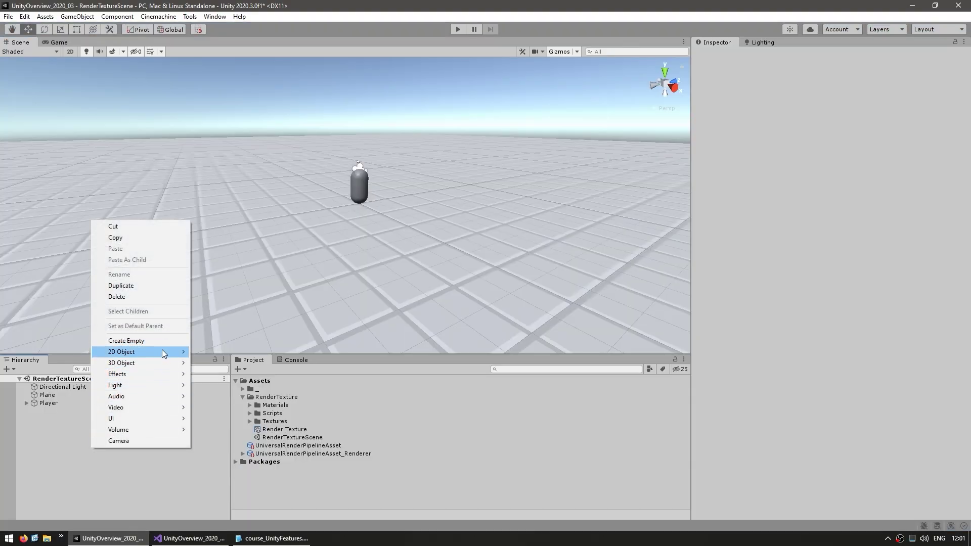
pyautogui.click(118, 441)
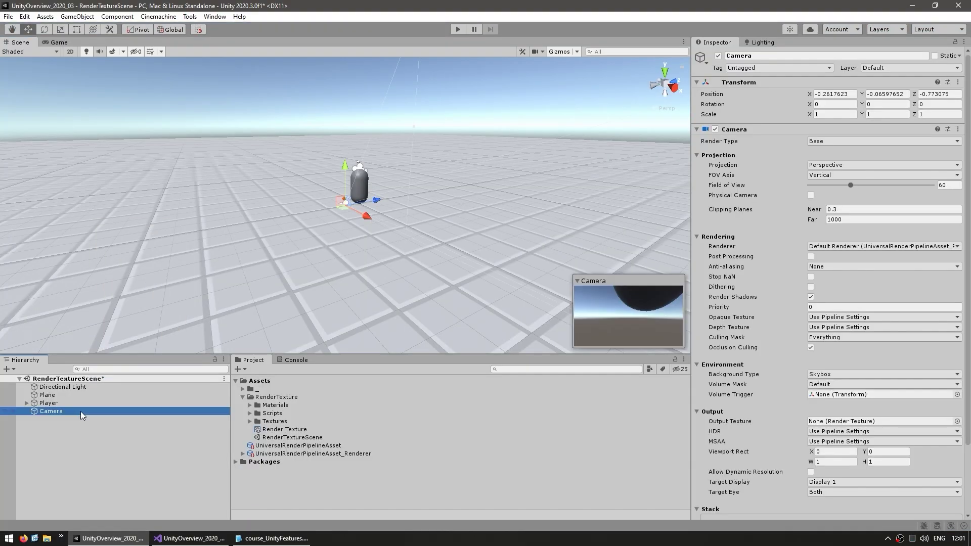
pyautogui.write('TV Camera')
pyautogui.press('Return')
pyautogui.scroll(-3, 738, 248)
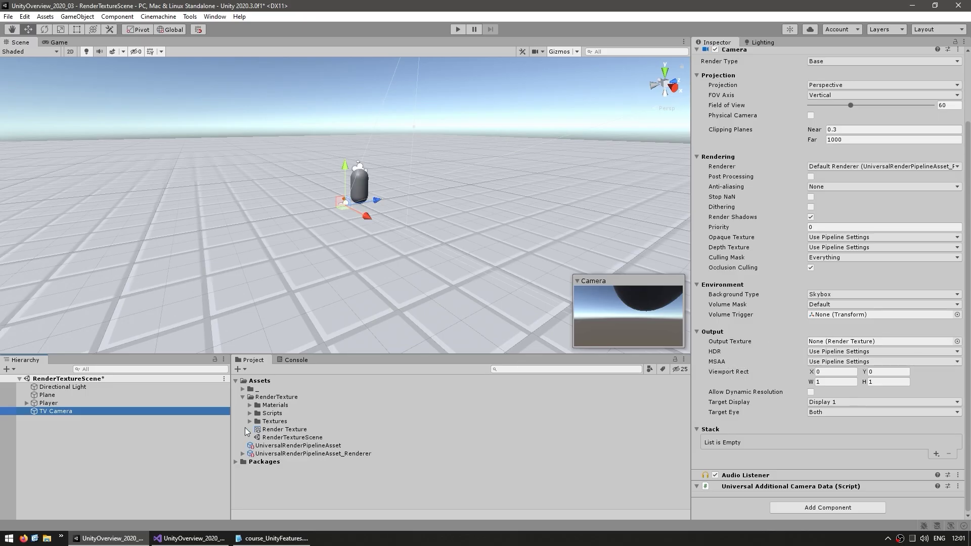
pyautogui.moveTo(284, 429); pyautogui.dragTo(826, 342)
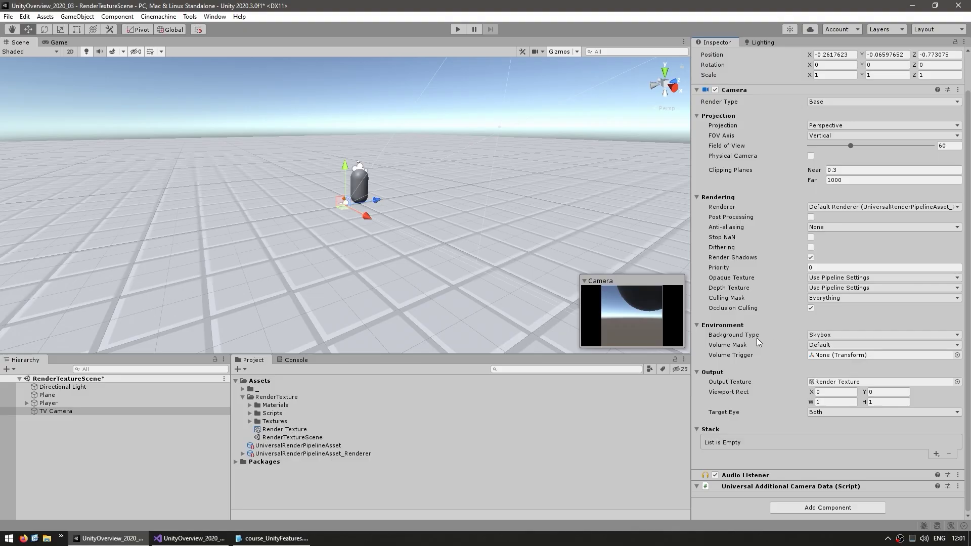
# Check the Game view and the preview image of the Render Texture asset.
pyautogui.hotkey('ctrl', '2')
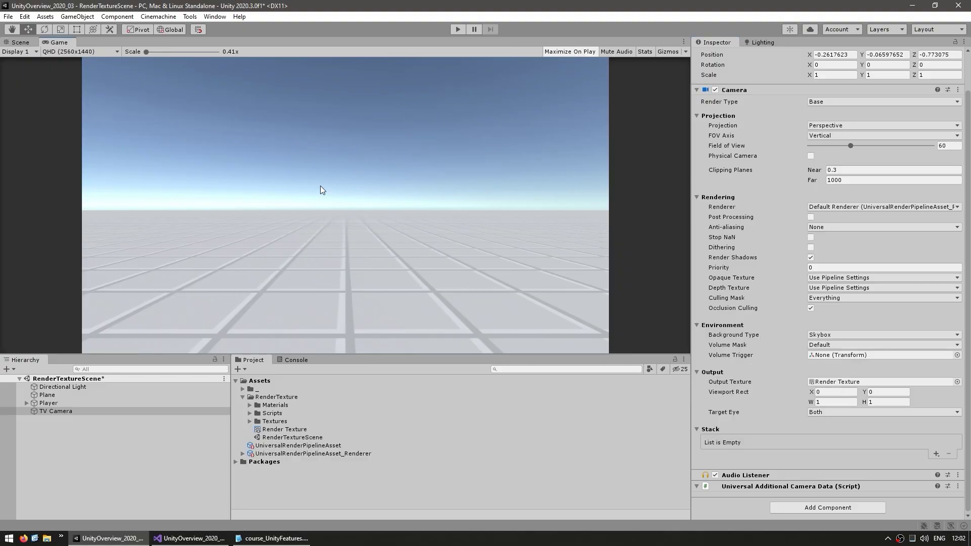
pyautogui.click(269, 430)
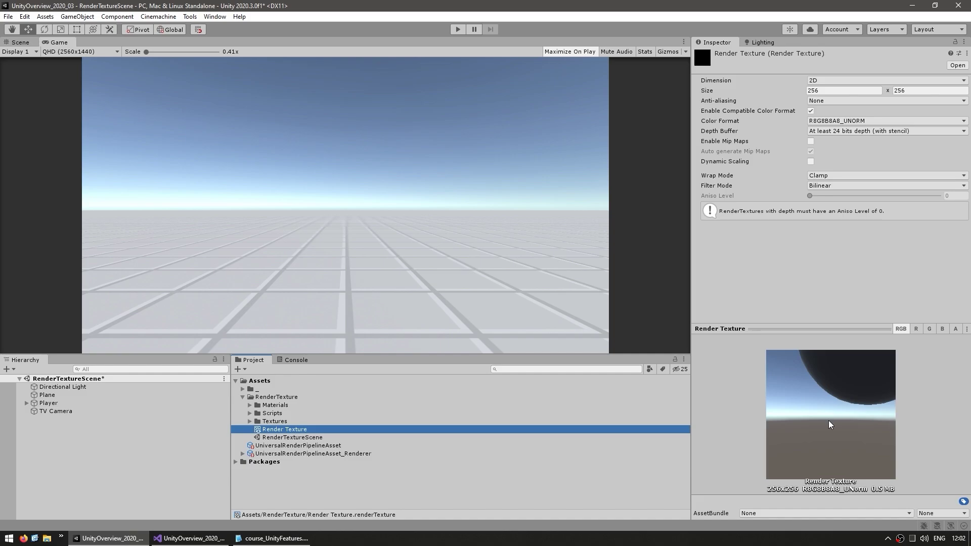
# Align TV Camera with a Scene view that looks down at the player capsule from above.
pyautogui.click(78, 426)
pyautogui.click(57, 412)
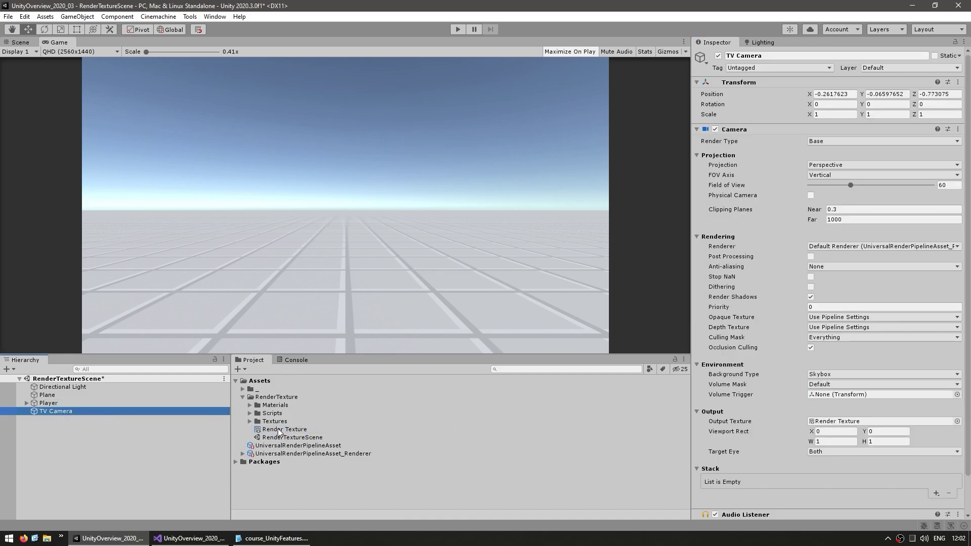
pyautogui.click(20, 42)
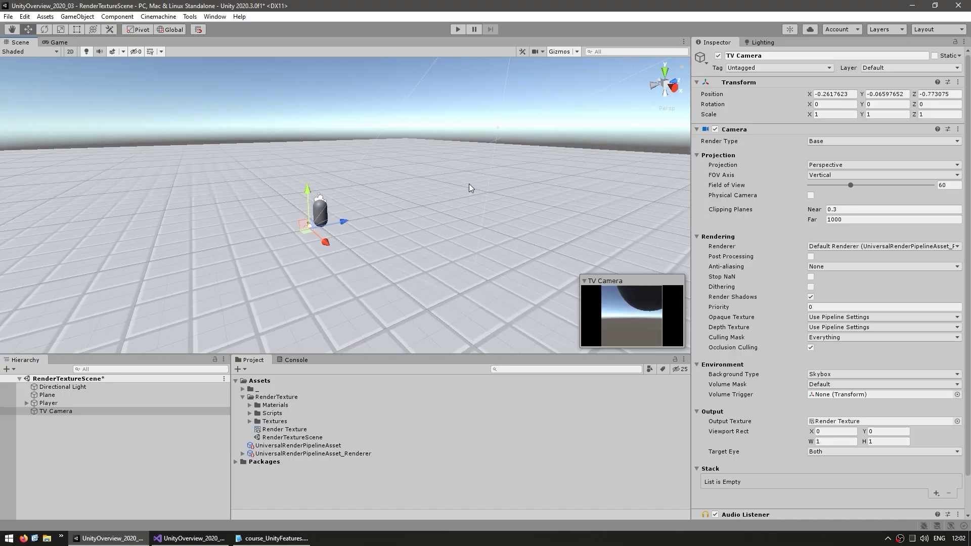
pyautogui.keyDown('alt'); pyautogui.moveTo(496, 168); pyautogui.dragTo(568, 241); pyautogui.keyUp('alt')
pyautogui.moveTo(309, 228); pyautogui.dragTo(343, 217, button='middle')
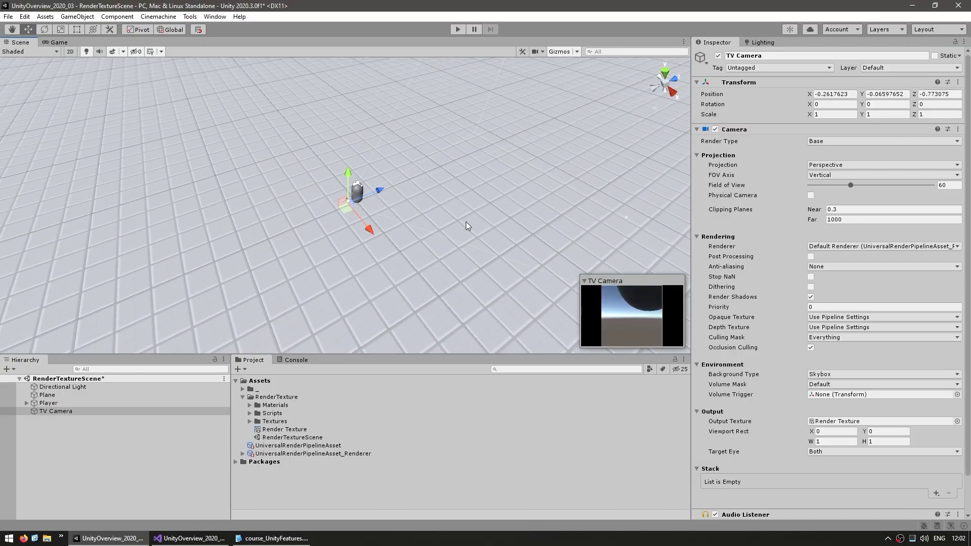
pyautogui.keyDown('alt'); pyautogui.moveTo(466, 221); pyautogui.dragTo(421, 251); pyautogui.keyUp('alt')
pyautogui.hotkey('ctrl', 'shift', 'f')
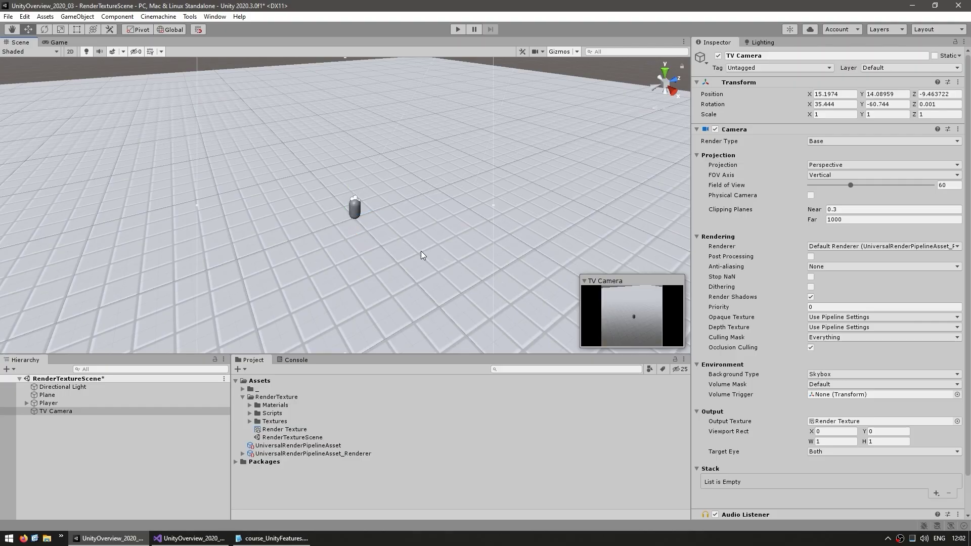
# Add a quad to the scene and move it up and away from the player to about X -8.55, Y 10.36, Z 17.89.
pyautogui.keyDown('alt'); pyautogui.moveTo(388, 256); pyautogui.dragTo(646, 279); pyautogui.keyUp('alt')
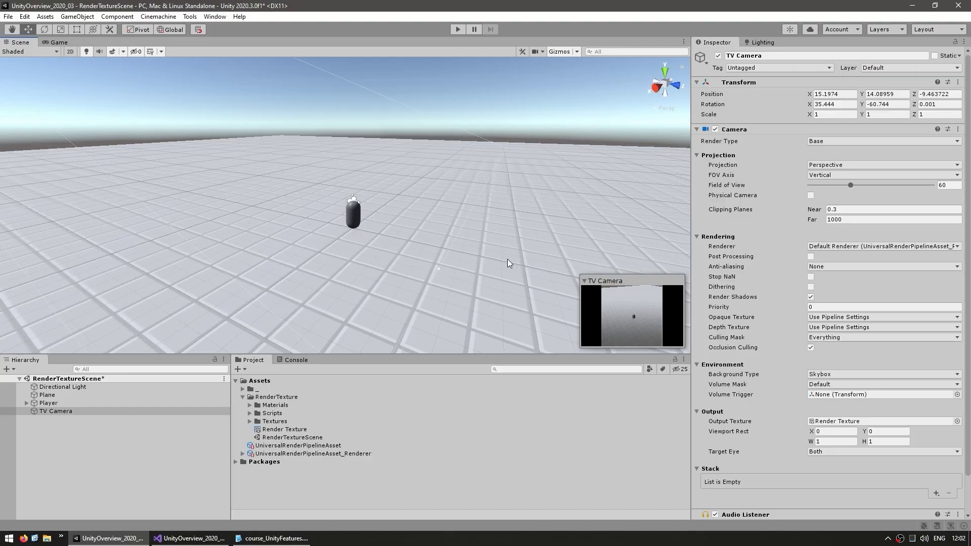
pyautogui.keyDown('alt'); pyautogui.moveTo(461, 243); pyautogui.dragTo(408, 210); pyautogui.keyUp('alt')
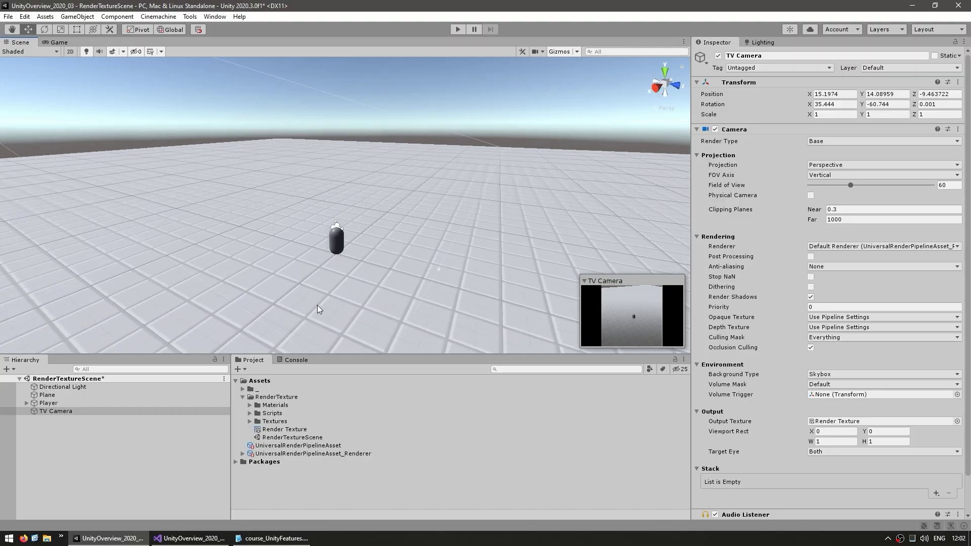
pyautogui.rightClick(78, 484)
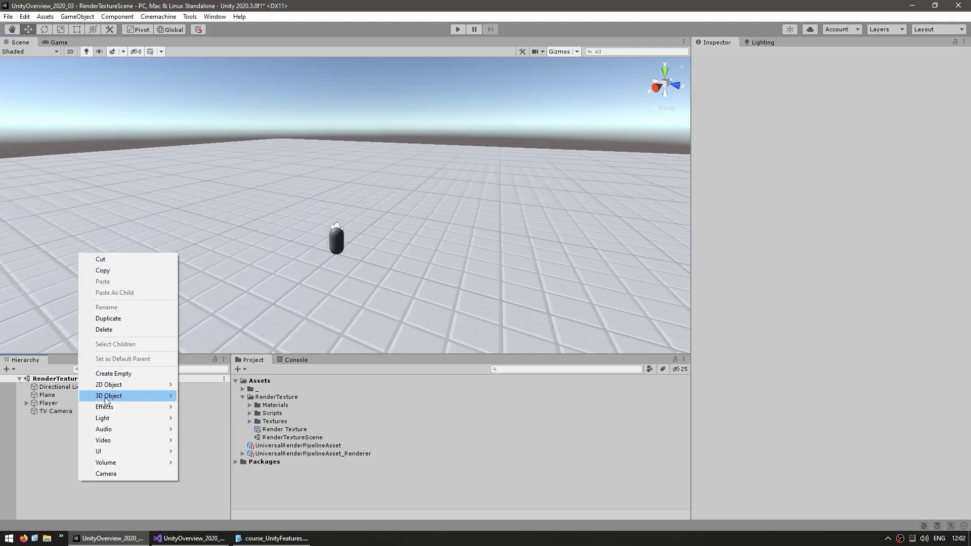
pyautogui.moveTo(152, 396)
pyautogui.click(199, 306)
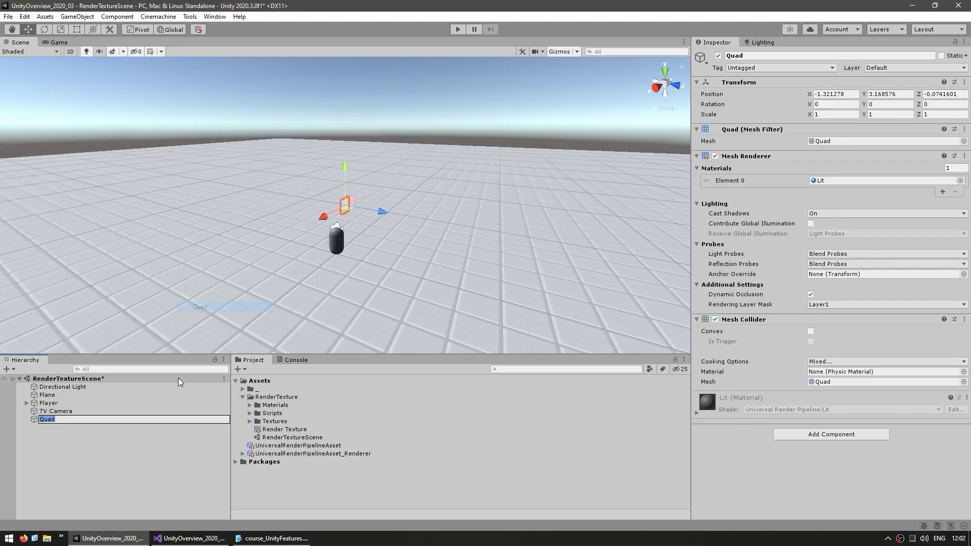
pyautogui.keyDown('alt'); pyautogui.moveTo(280, 215); pyautogui.dragTo(425, 277); pyautogui.keyUp('alt')
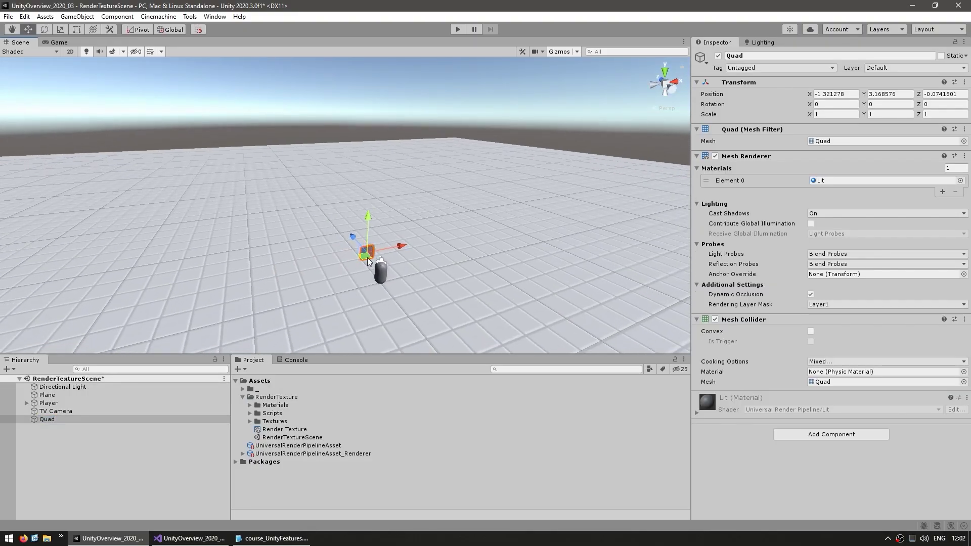
pyautogui.moveTo(366, 257); pyautogui.dragTo(305, 221)
pyautogui.moveTo(181, 174); pyautogui.dragTo(160, 106)
# Set the quad's X and Y scale to 5.
pyautogui.click(818, 116)
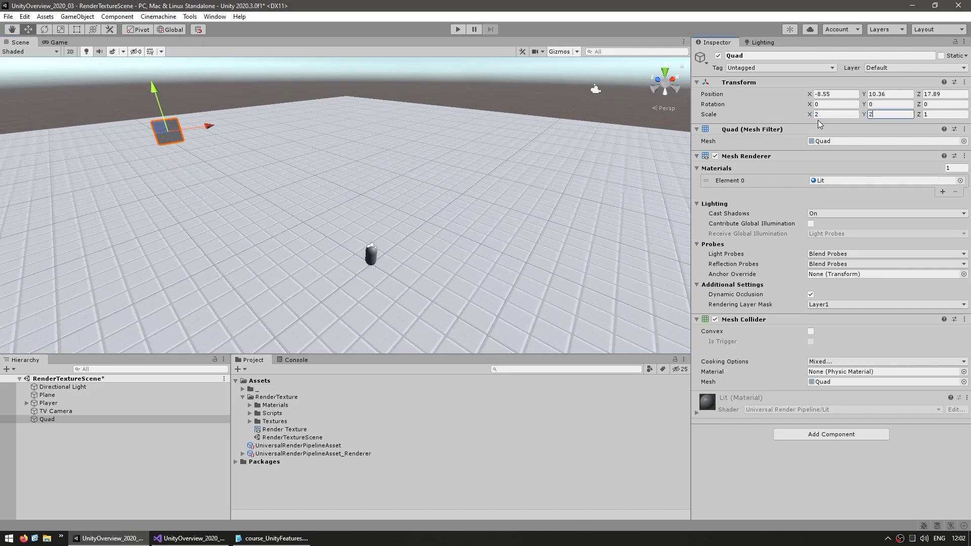
pyautogui.hotkey('shift', 'Tab')
pyautogui.write('5')
pyautogui.press('Tab')
pyautogui.write('5')
pyautogui.click(9, 42)
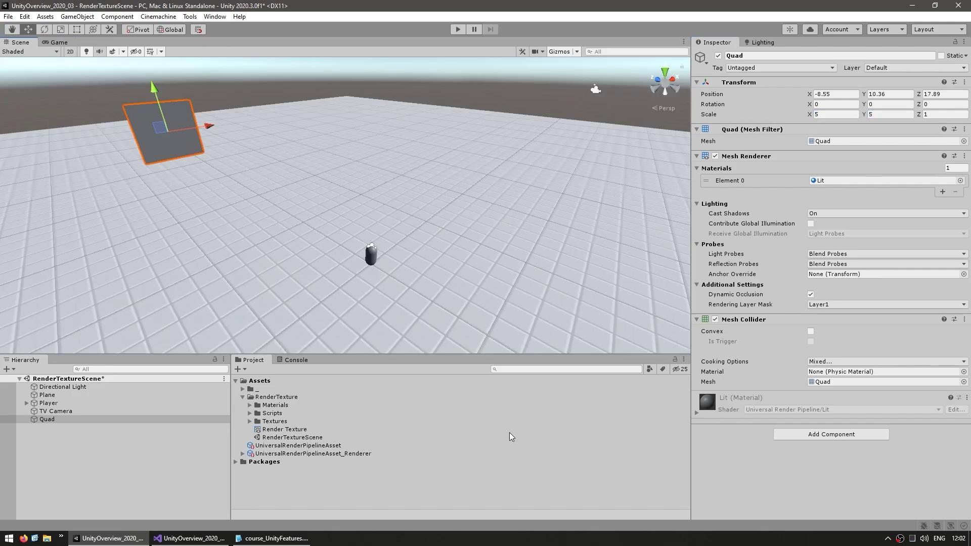
# Create a material named TVCamera in the RenderTexture folder with Render Texture as its base map, and apply it to the quad.
pyautogui.rightClick(283, 397)
pyautogui.moveTo(318, 133)
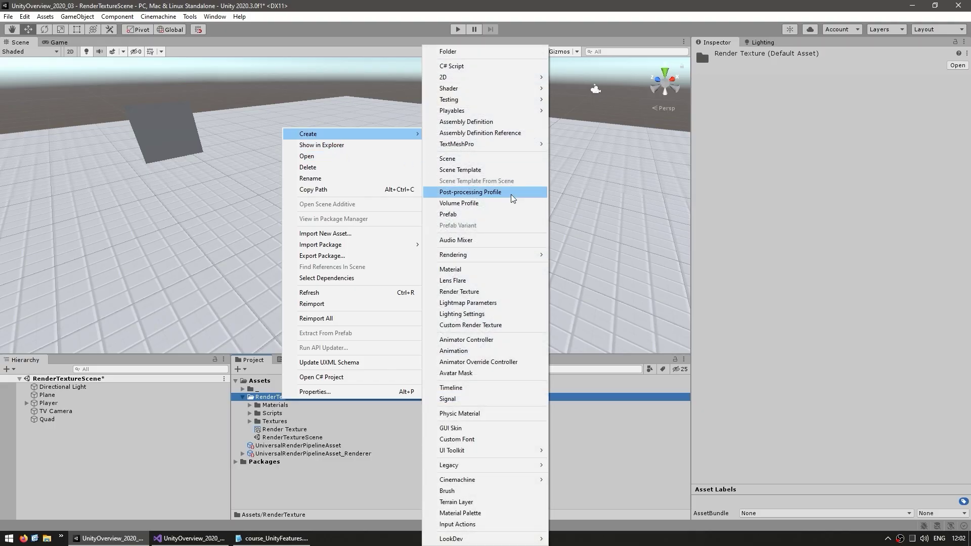
pyautogui.click(462, 269)
pyautogui.write('TVCamera')
pyautogui.press('Return')
pyautogui.moveTo(269, 430); pyautogui.dragTo(705, 157)
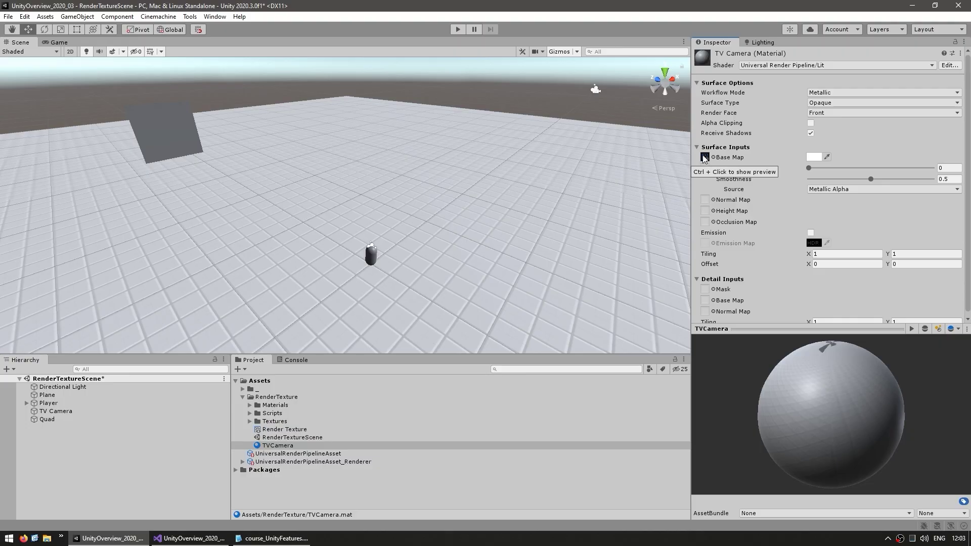
# Run the scene, walk the player around to check the live camera image on the quad, and stop it.
pyautogui.click(458, 29)
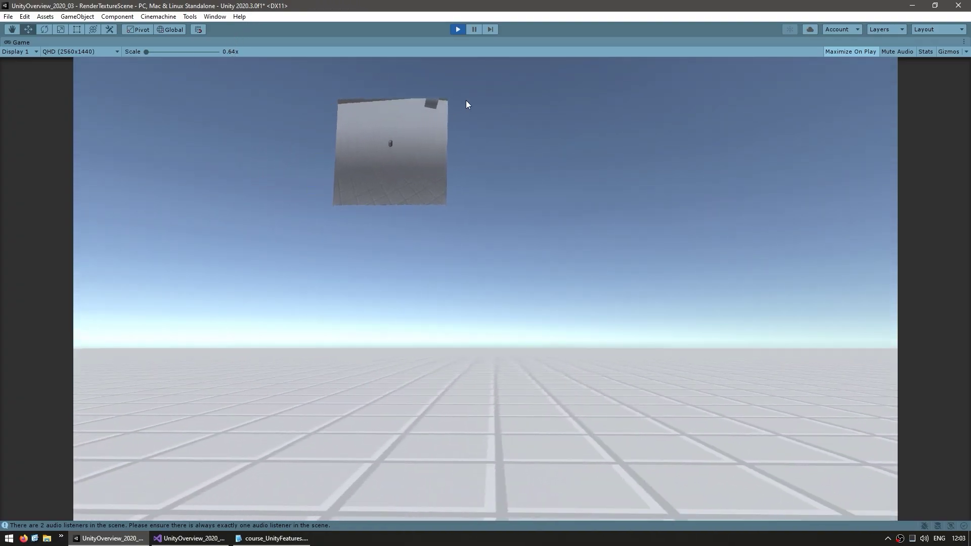
pyautogui.press('s')
pyautogui.press('a')
pyautogui.press('d')
pyautogui.press('w')
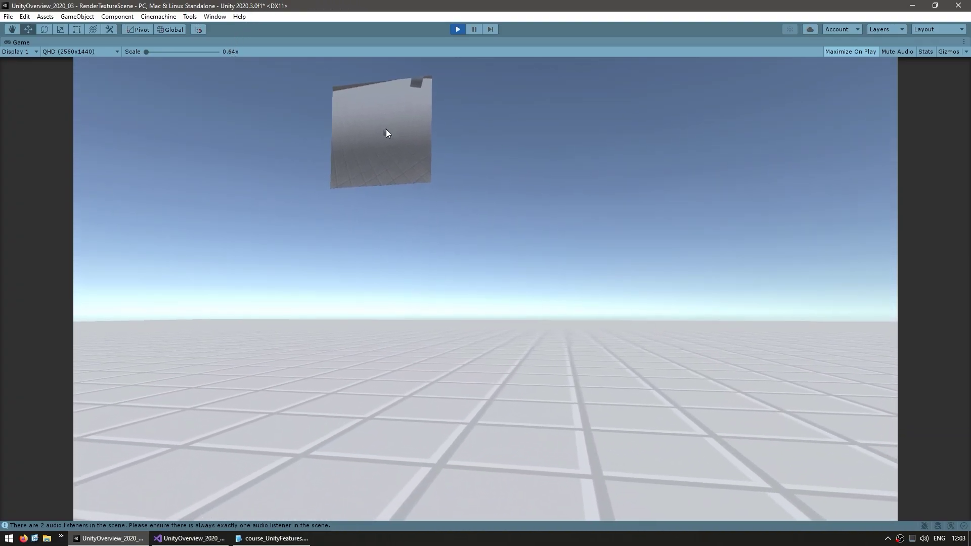
pyautogui.press('a')
pyautogui.press('s')
pyautogui.press('d')
pyautogui.press('w')
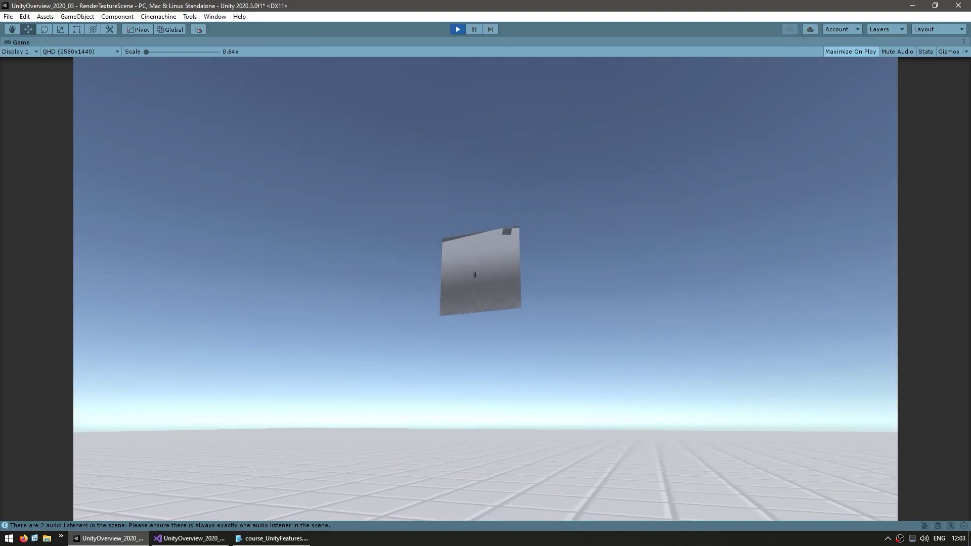
pyautogui.hotkey('ctrl', 'p')
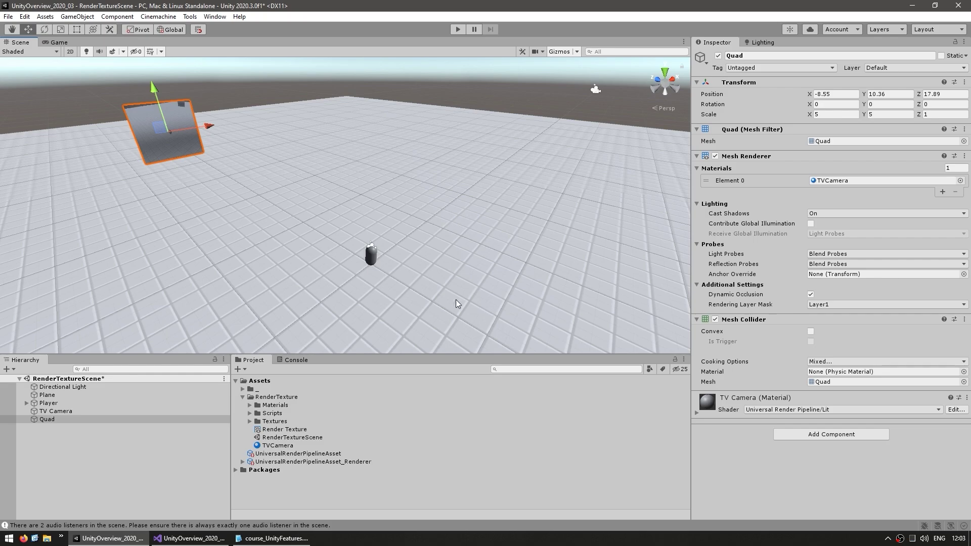
# Set the TV Camera's position to X 0, Y 20, Z 0.
pyautogui.doubleClick(65, 412)
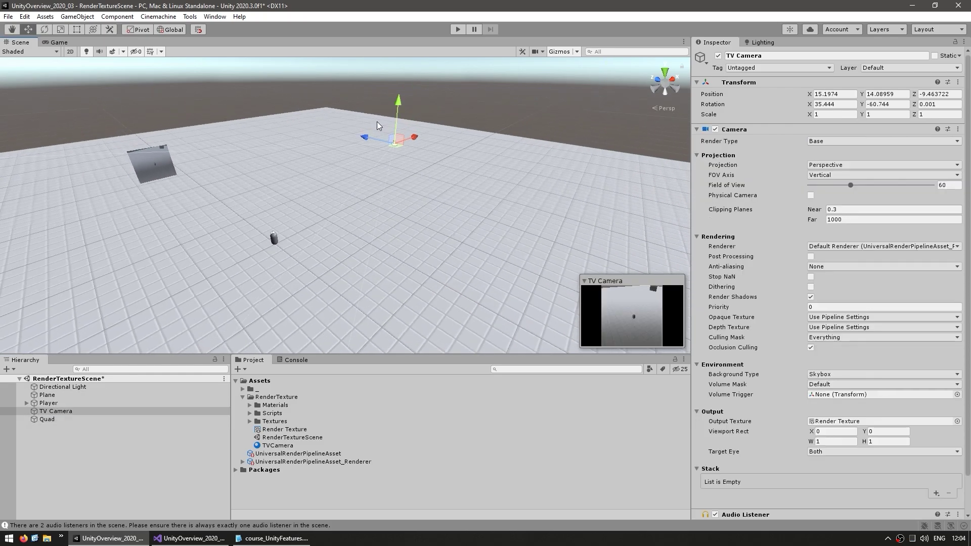
pyautogui.moveTo(314, 142); pyautogui.dragTo(377, 227, button='middle')
pyautogui.click(842, 94)
pyautogui.write('0')
pyautogui.press('Tab')
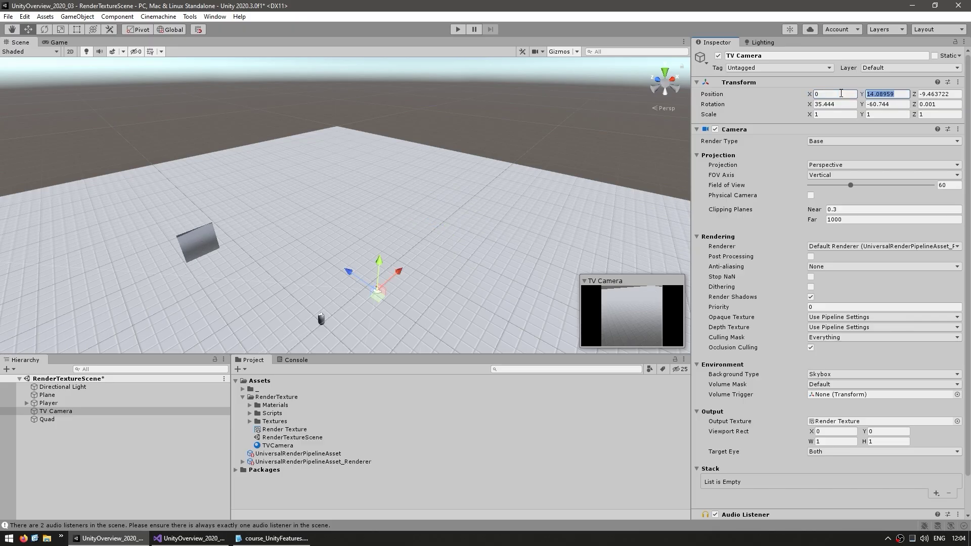
pyautogui.write('20')
pyautogui.press('Tab')
pyautogui.write('0')
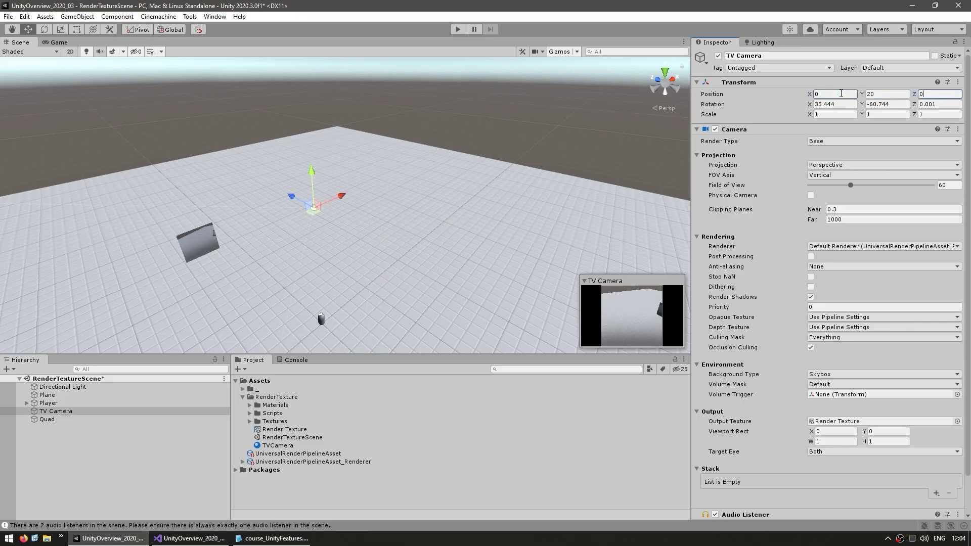
# Set the TV Camera's rotation to X 90, Y 0, Z 0 so it looks straight down.
pyautogui.press('Tab')
pyautogui.write('0')
pyautogui.press('Tab')
pyautogui.write('0')
pyautogui.press('Tab')
pyautogui.write('0e')
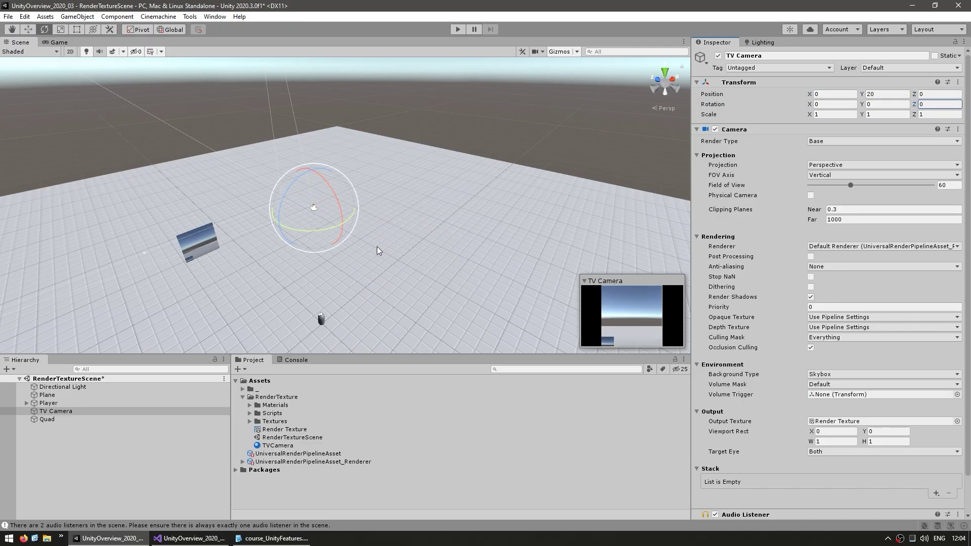
pyautogui.keyDown('ctrl'); pyautogui.moveTo(339, 209); pyautogui.dragTo(347, 118); pyautogui.keyUp('ctrl')
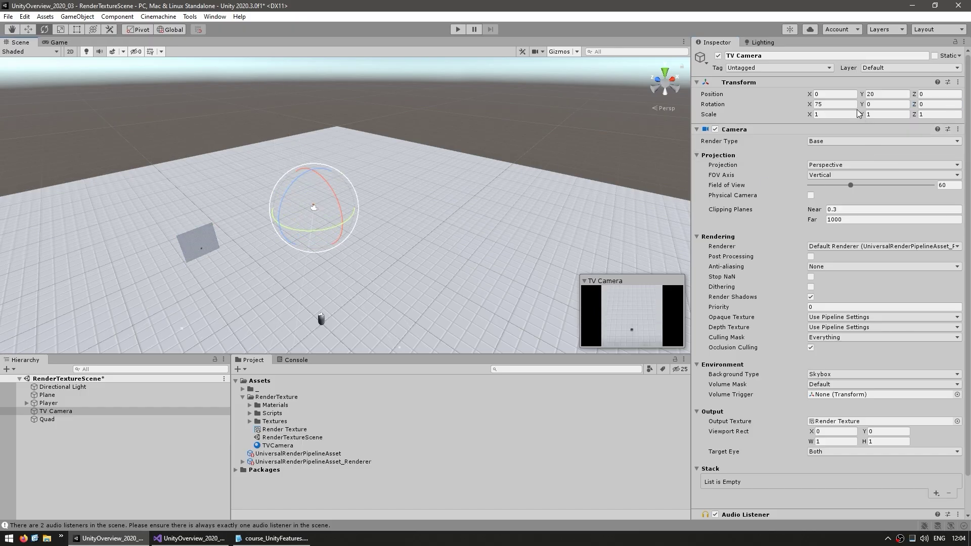
pyautogui.click(839, 104)
pyautogui.write('90')
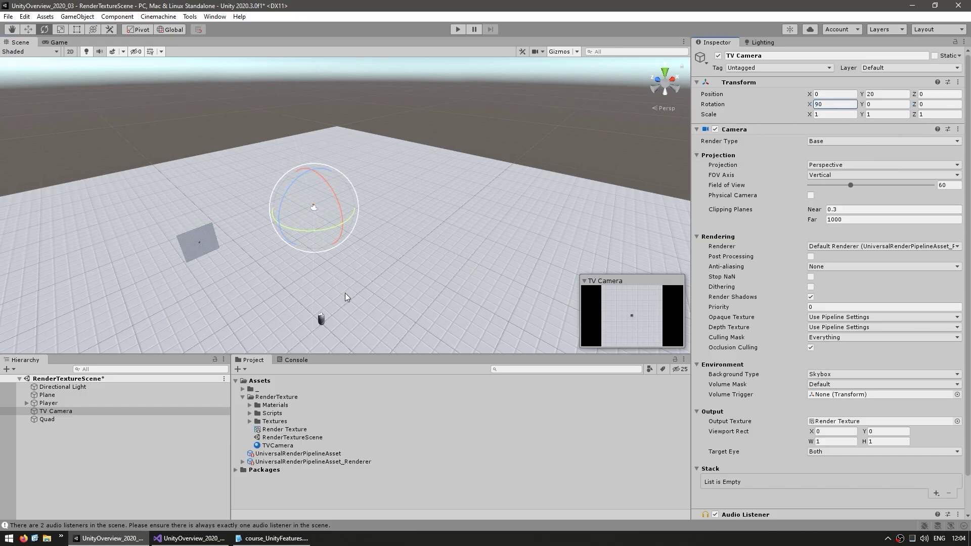
# Delete the quad that shows the camera image from the scene.
pyautogui.moveTo(345, 290); pyautogui.dragTo(342, 300, button='middle')
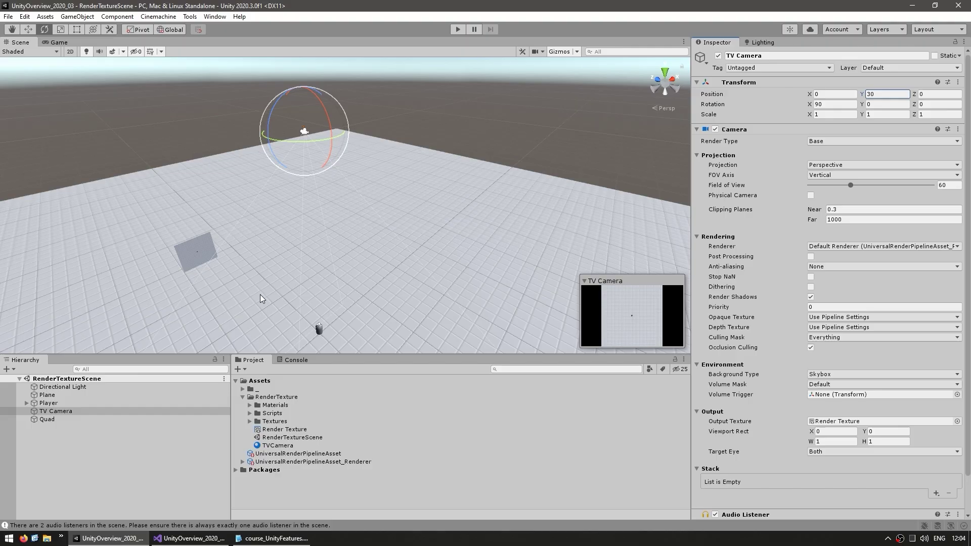
pyautogui.click(194, 259)
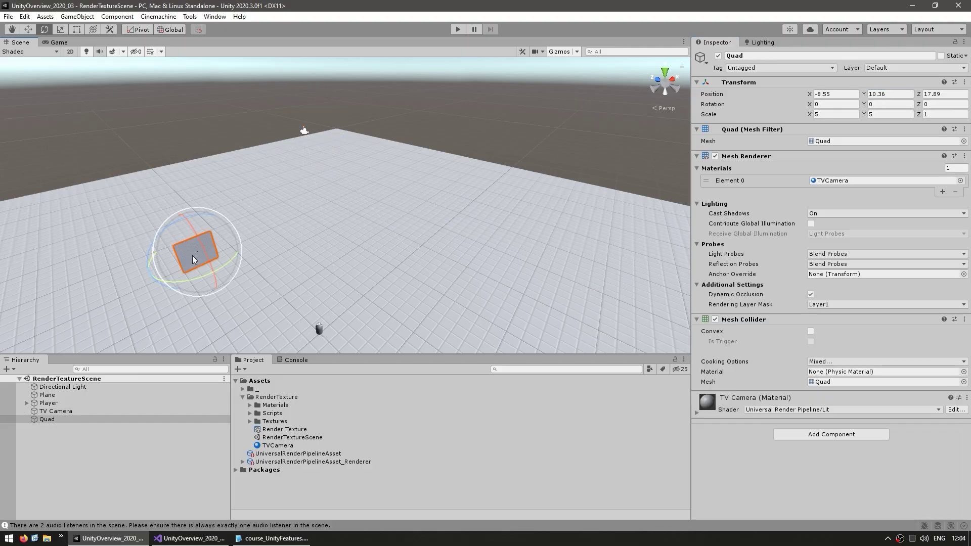
pyautogui.press('w')
pyautogui.press('Delete')
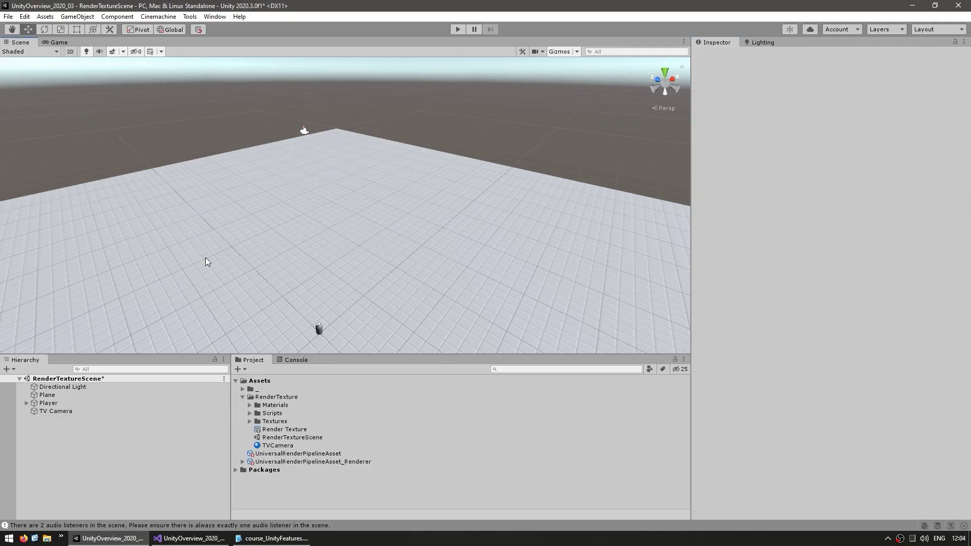
# Add a UI canvas to the scene, create an Image inside it, and frame the image in the scene view.
pyautogui.rightClick(80, 442)
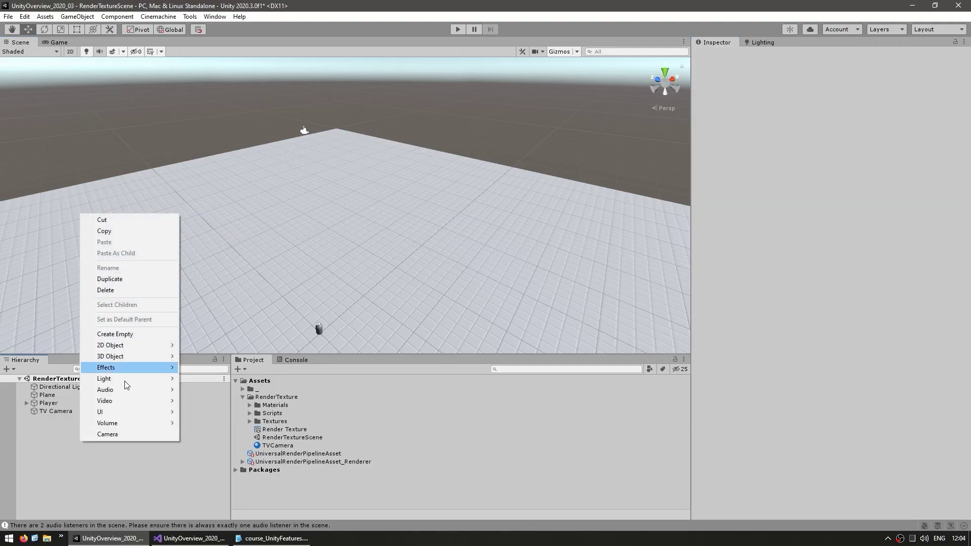
pyautogui.moveTo(151, 412)
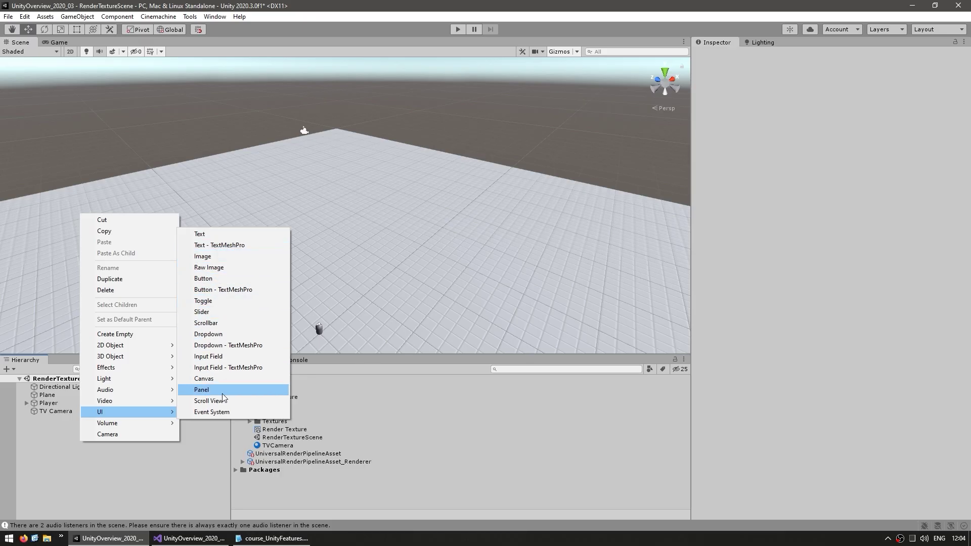
pyautogui.click(211, 379)
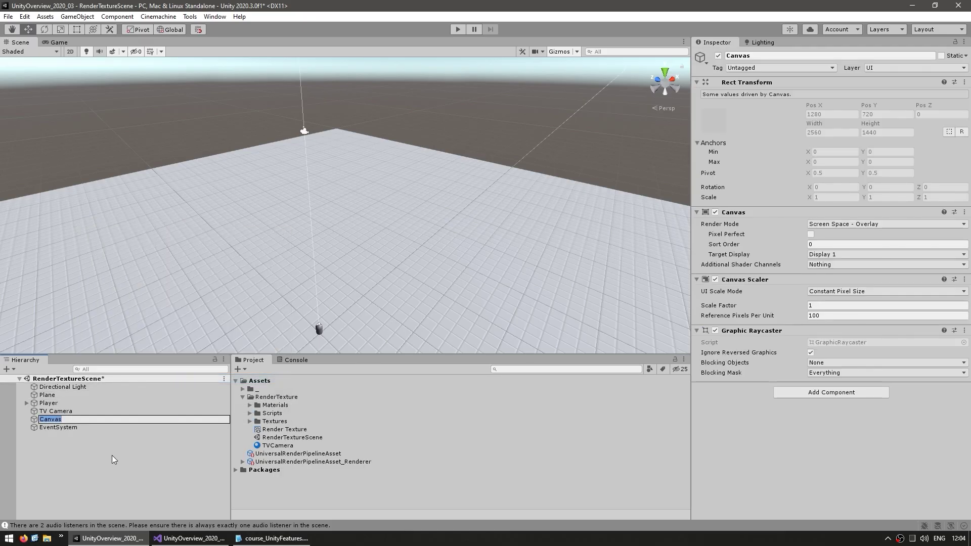
pyautogui.rightClick(56, 418)
pyautogui.moveTo(81, 373)
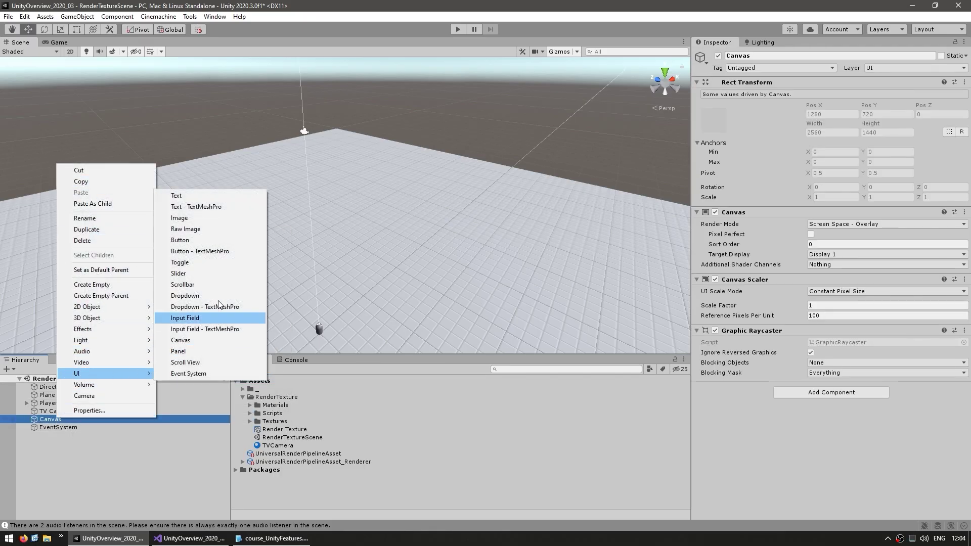
pyautogui.click(199, 219)
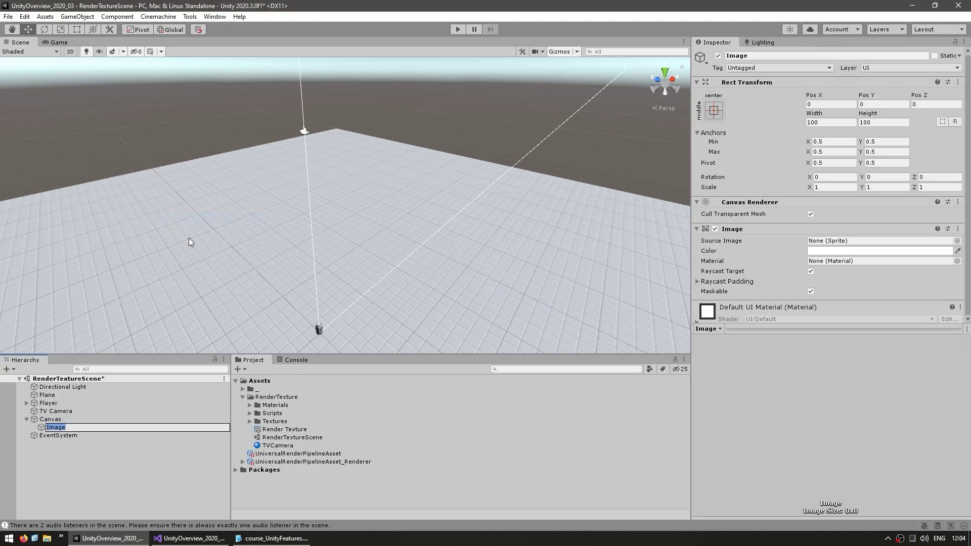
pyautogui.press('f')
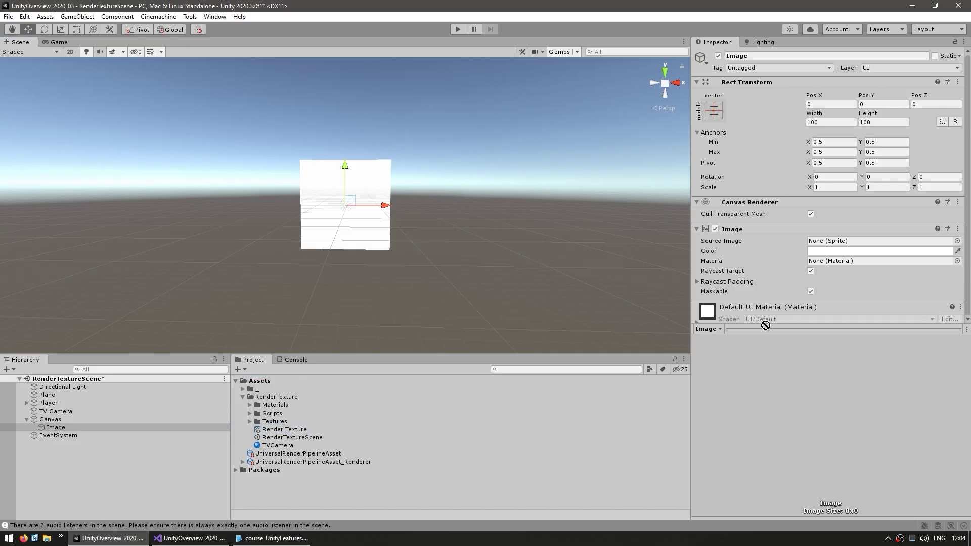
# Replace the image's Image component with a Raw Image component that uses Render Texture as its texture.
pyautogui.scroll(-2, 794, 309)
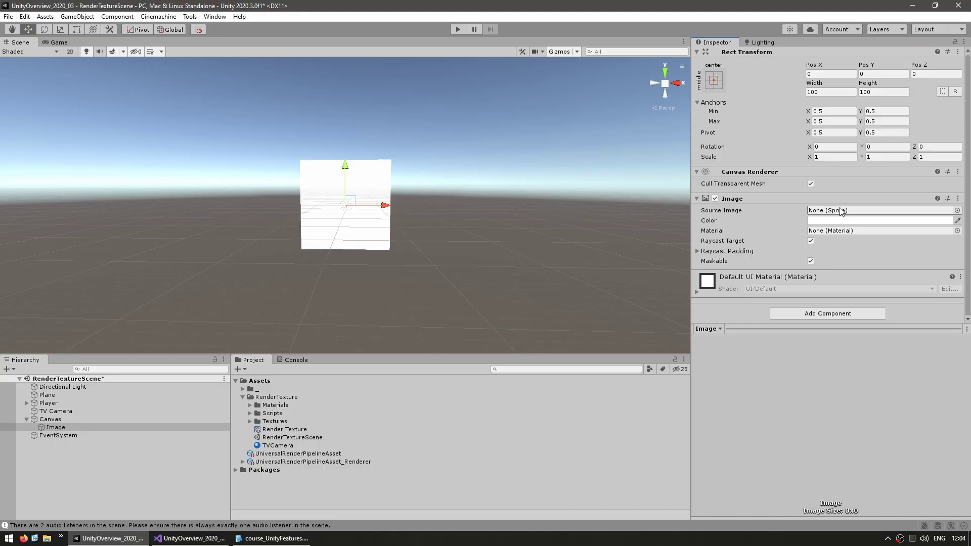
pyautogui.rightClick(741, 198)
pyautogui.click(793, 243)
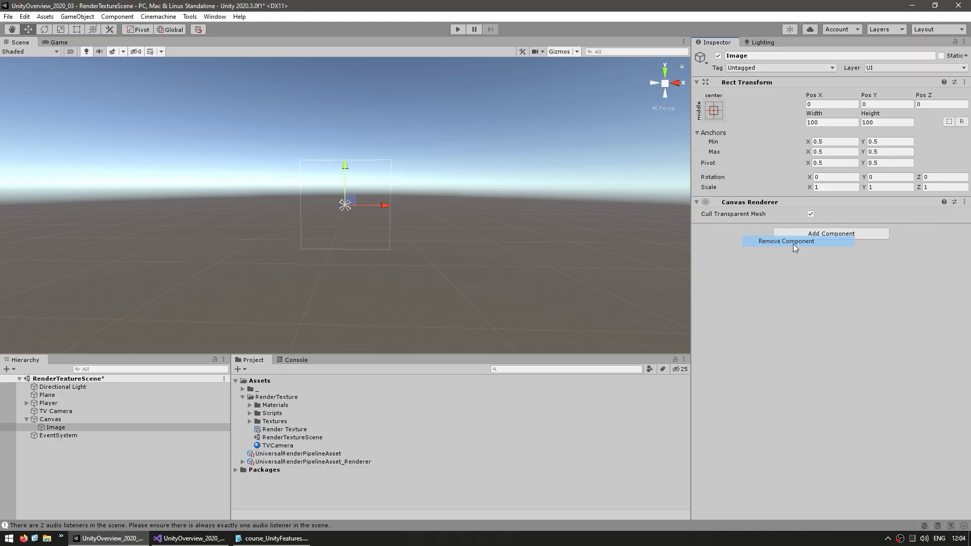
pyautogui.click(820, 233)
pyautogui.write('aw')
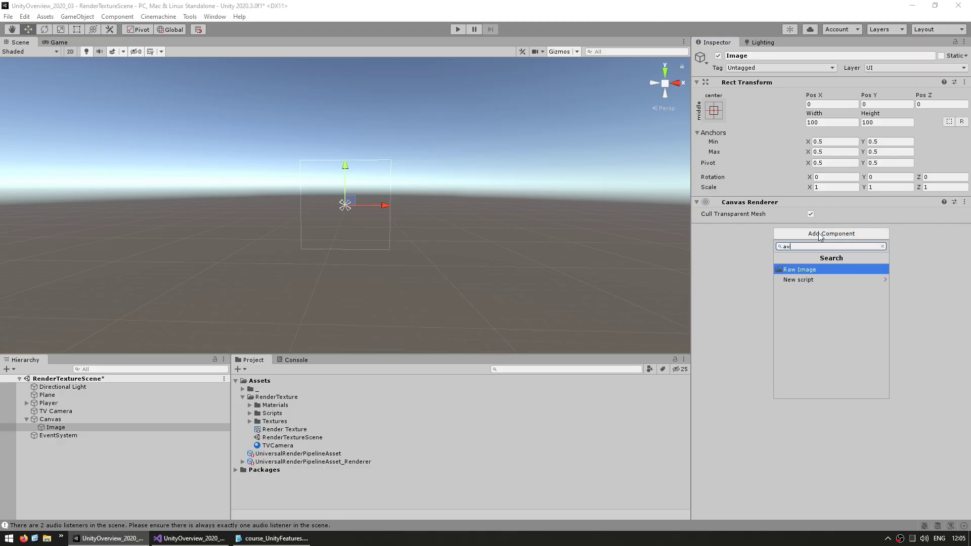
pyautogui.click(808, 270)
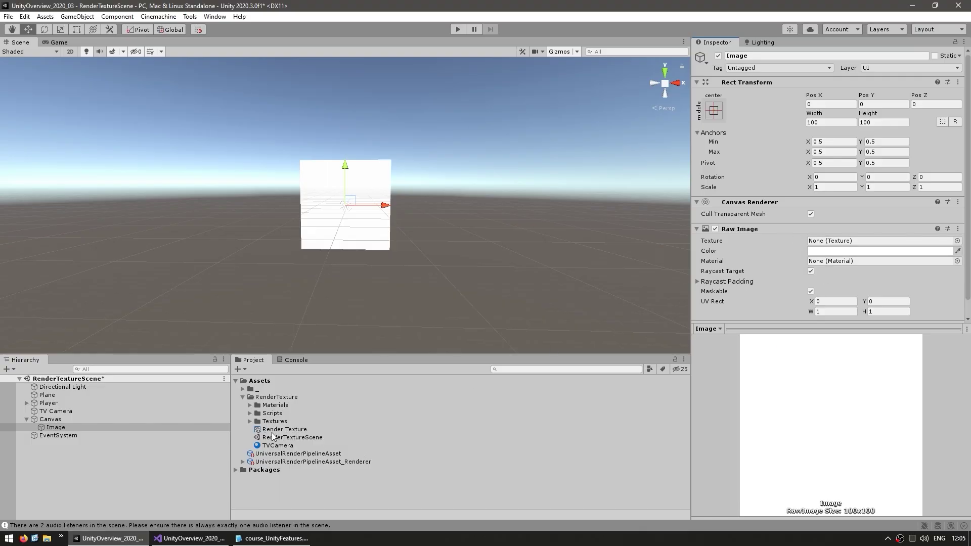
pyautogui.moveTo(276, 430); pyautogui.dragTo(842, 211)
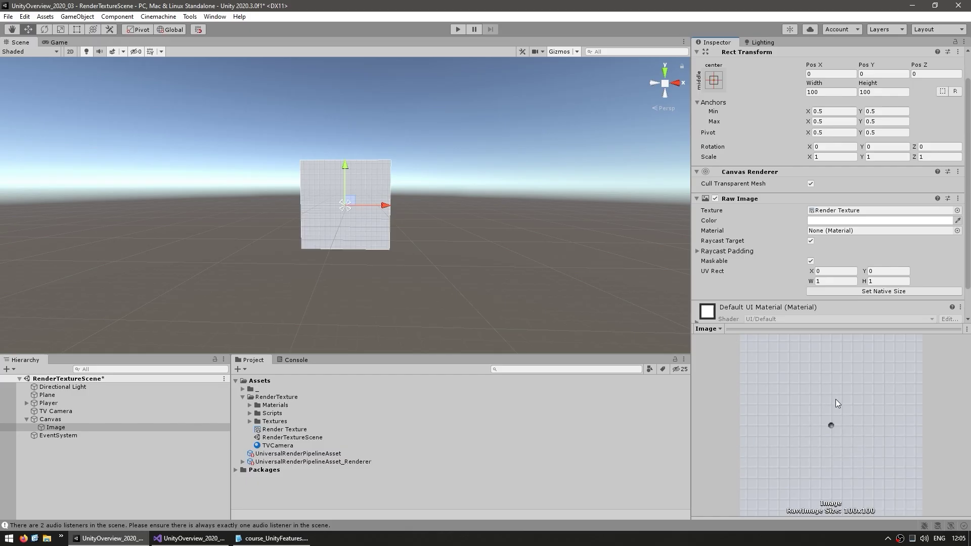
# Set the raw image's width and height to 300.
pyautogui.scroll(-12, 373, 188)
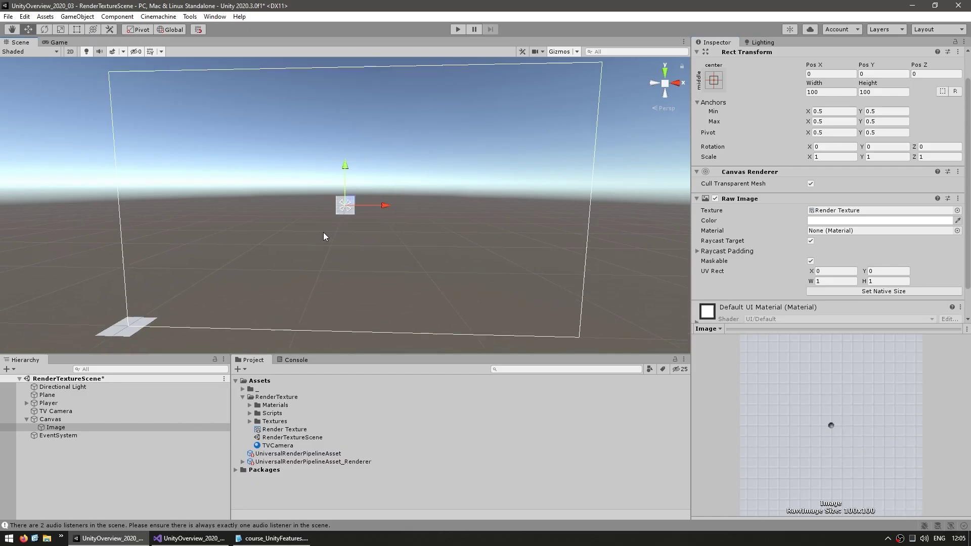
pyautogui.moveTo(400, 212); pyautogui.dragTo(328, 218, button='middle')
pyautogui.click(827, 92)
pyautogui.write('300')
pyautogui.press('Tab')
pyautogui.write('300')
# Move the raw image to about X 1016, Y -466 on the canvas, and set its anchor and pivot to bottom right.
pyautogui.moveTo(267, 208); pyautogui.dragTo(445, 288)
pyautogui.click(714, 80)
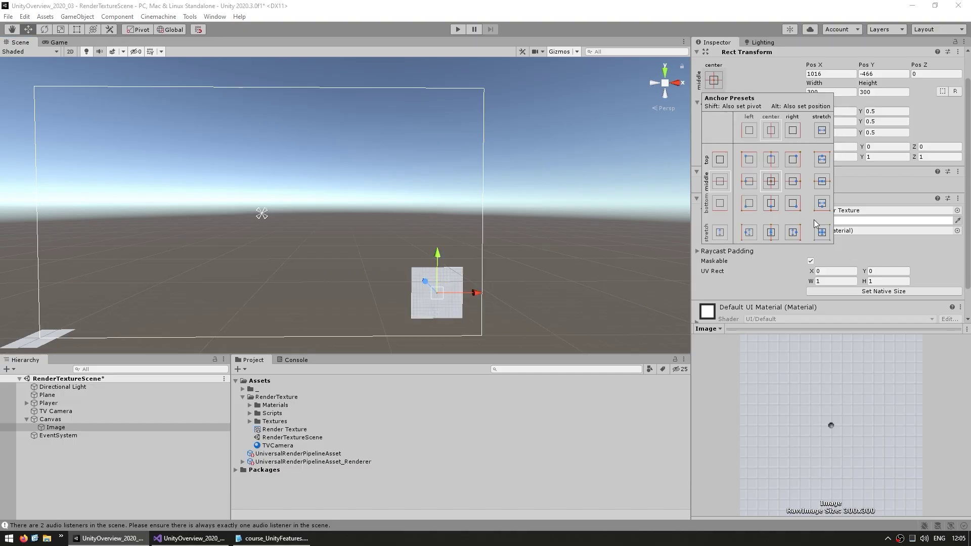
pyautogui.keyDown('shift'); pyautogui.click(793, 203); pyautogui.keyUp('shift')
# Add an Outline component to the raw image with an effect distance of X 3, Y 3.
pyautogui.scroll(-1, 809, 253)
pyautogui.click(814, 311)
pyautogui.write('outl')
pyautogui.press('Return')
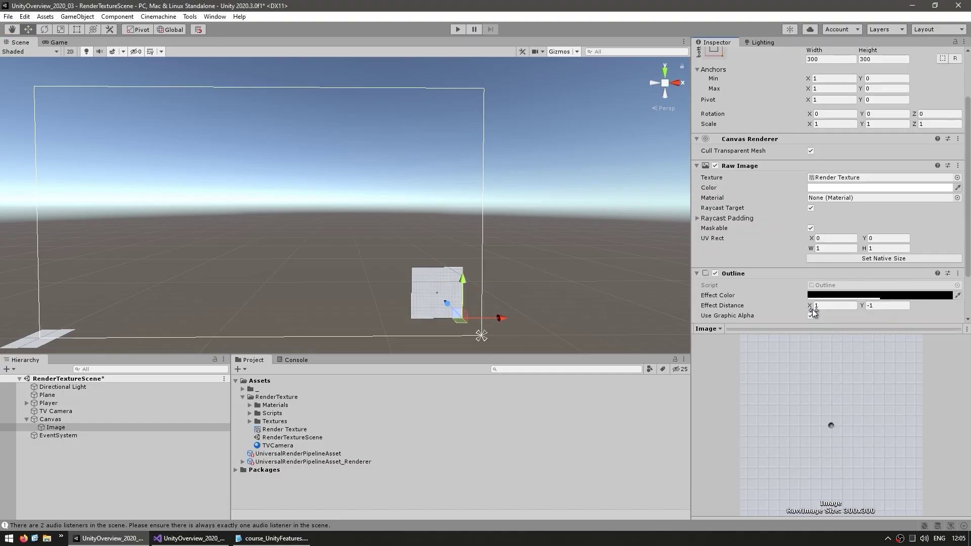
pyautogui.click(825, 307)
pyautogui.press('Tab')
pyautogui.write('3')
# Add a Shadow component to the raw image with an effect distance of X 3, Y -3.
pyautogui.scroll(-3, 828, 307)
pyautogui.click(813, 311)
pyautogui.write('sha')
pyautogui.press('Return')
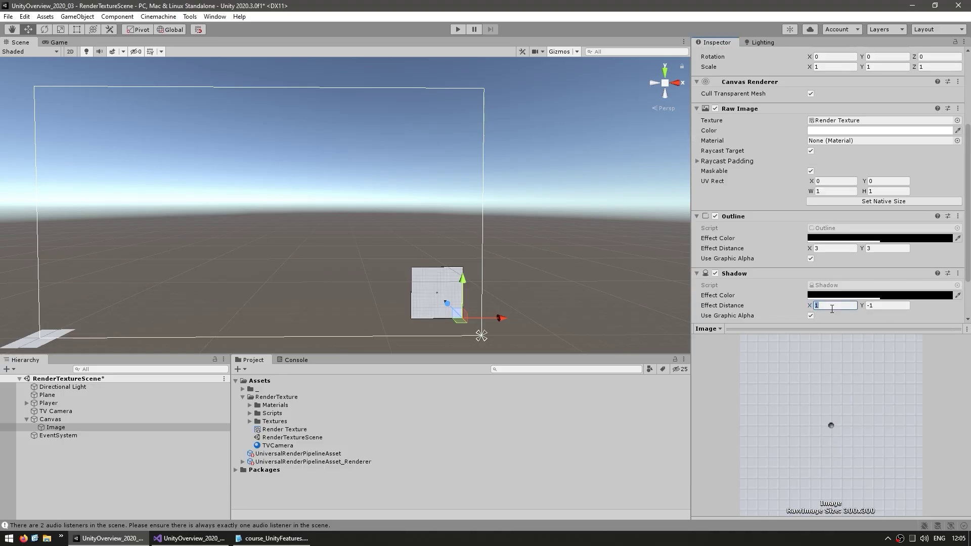
pyautogui.write('3')
pyautogui.press('Tab')
pyautogui.write('-3')
pyautogui.moveTo(560, 267); pyautogui.dragTo(569, 255, button='middle')
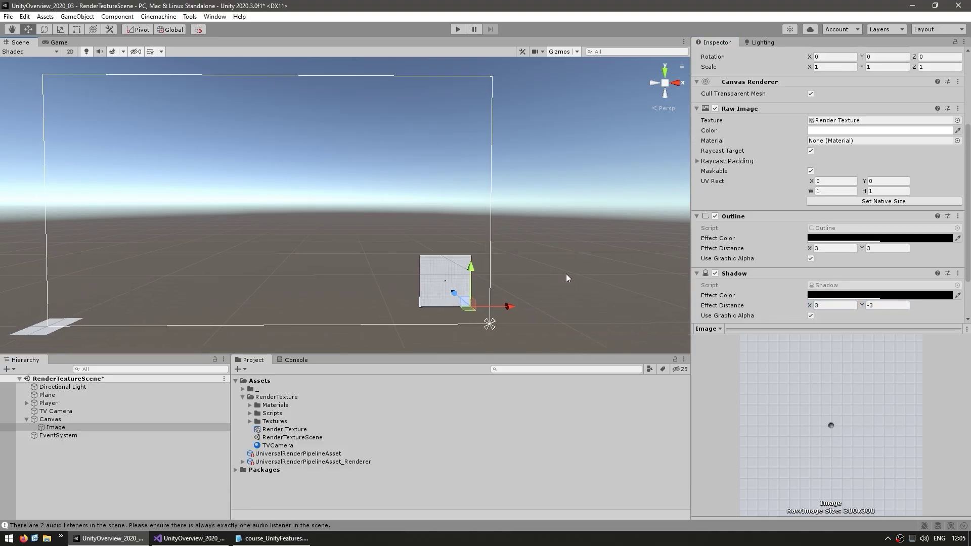
# Run the scene and walk the player around to check its movement on the corner minimap.
pyautogui.hotkey('ctrl', 'p')
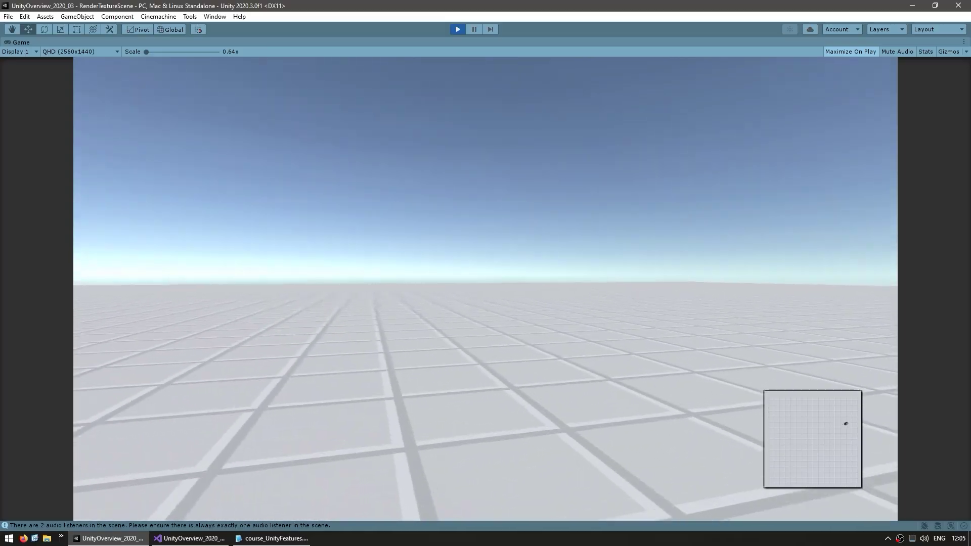
pyautogui.press('a')
pyautogui.press('s')
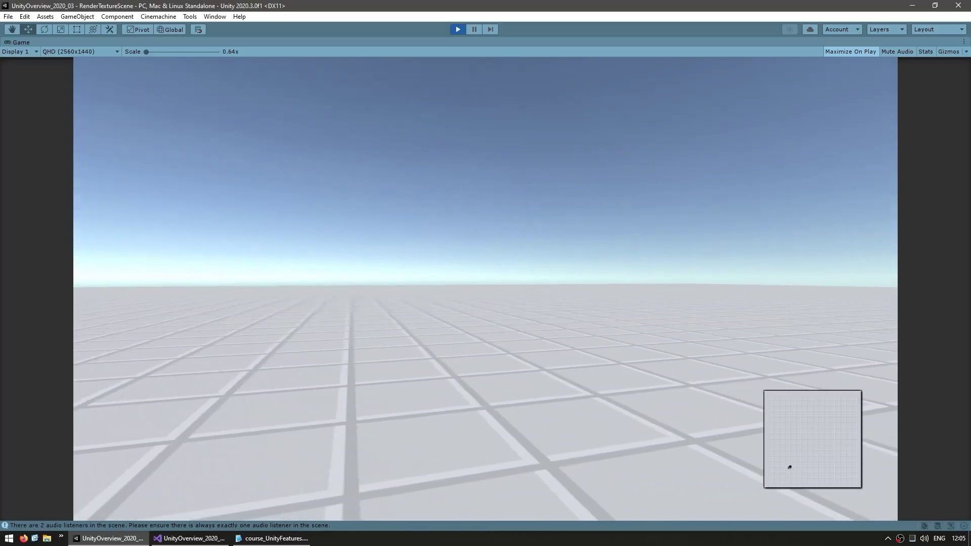
pyautogui.press('d')
pyautogui.press('w')
pyautogui.press('a')
pyautogui.press('s')
pyautogui.press('d')
pyautogui.press('w')
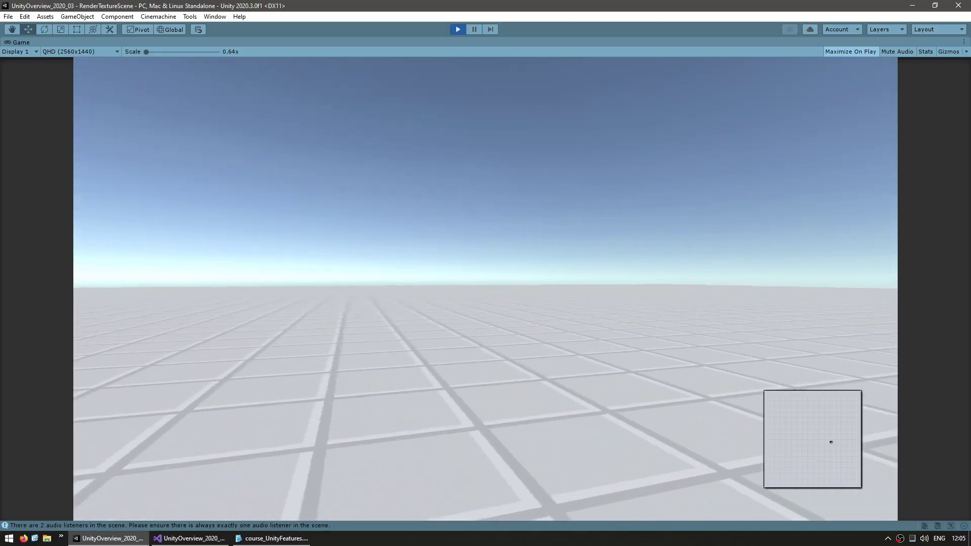
pyautogui.press('a')
pyautogui.press('w')
pyautogui.press('d')
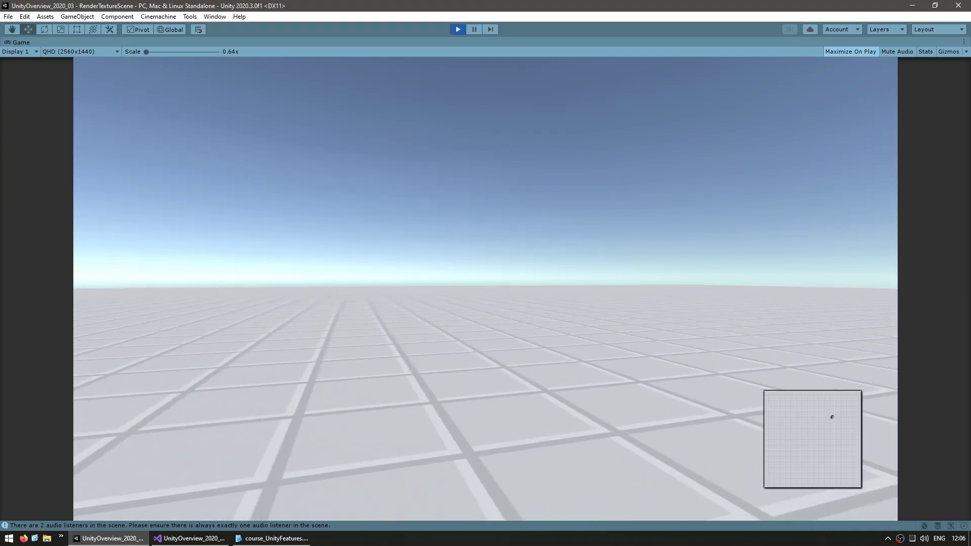
pyautogui.press('d')
pyautogui.press('w')
pyautogui.press('a')
pyautogui.press('a')
pyautogui.press('s')
pyautogui.press('d')
pyautogui.press('w')
pyautogui.press('a')
pyautogui.press('s')
pyautogui.press('d')
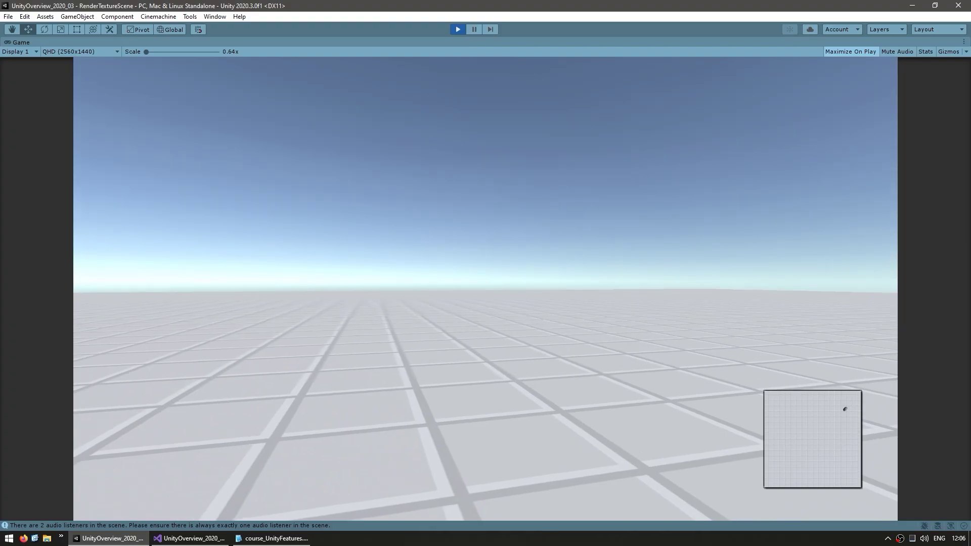
# Pause the running scene and set the TV Camera to Orthographic projection with a size of 20.
pyautogui.hotkey('ctrl', 'shift', 'p')
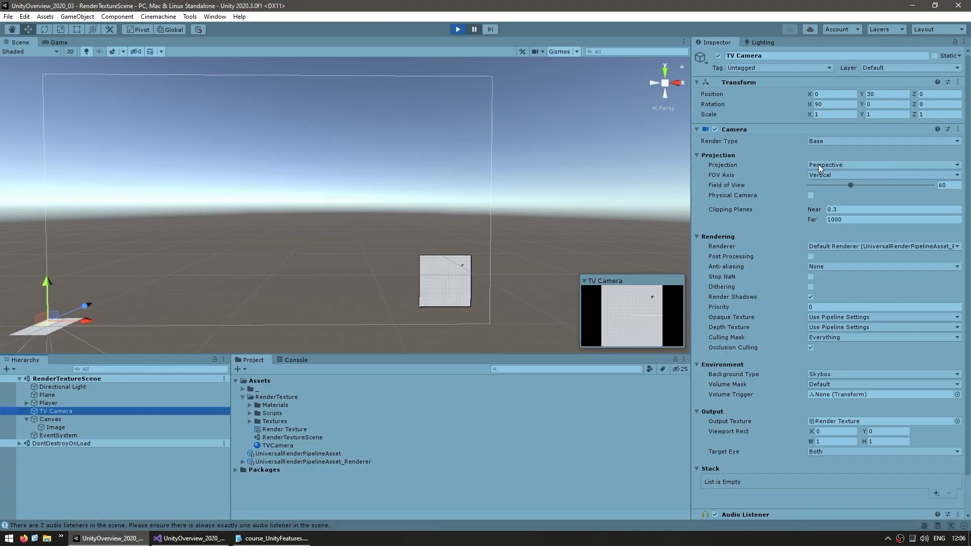
pyautogui.click(819, 165)
pyautogui.click(837, 188)
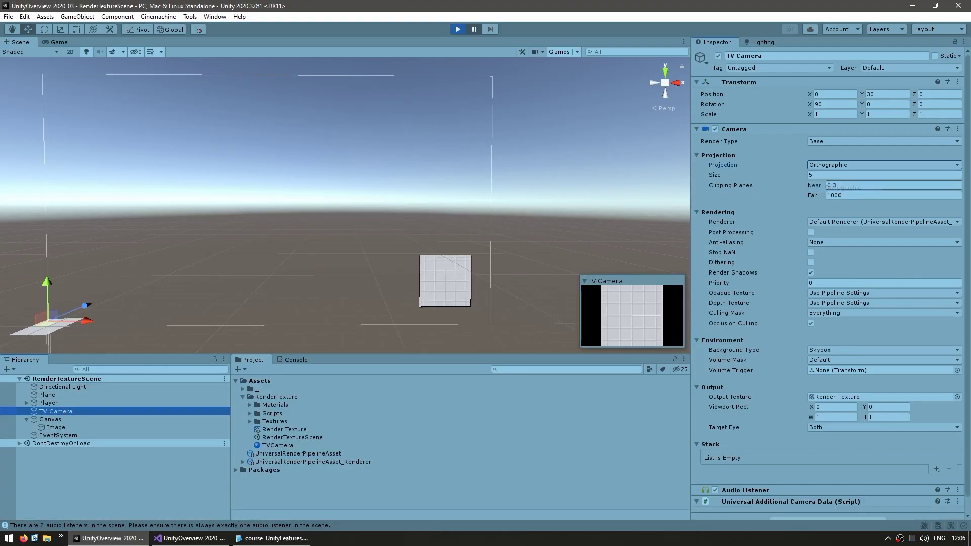
pyautogui.moveTo(883, 173); pyautogui.dragTo(944, 188)
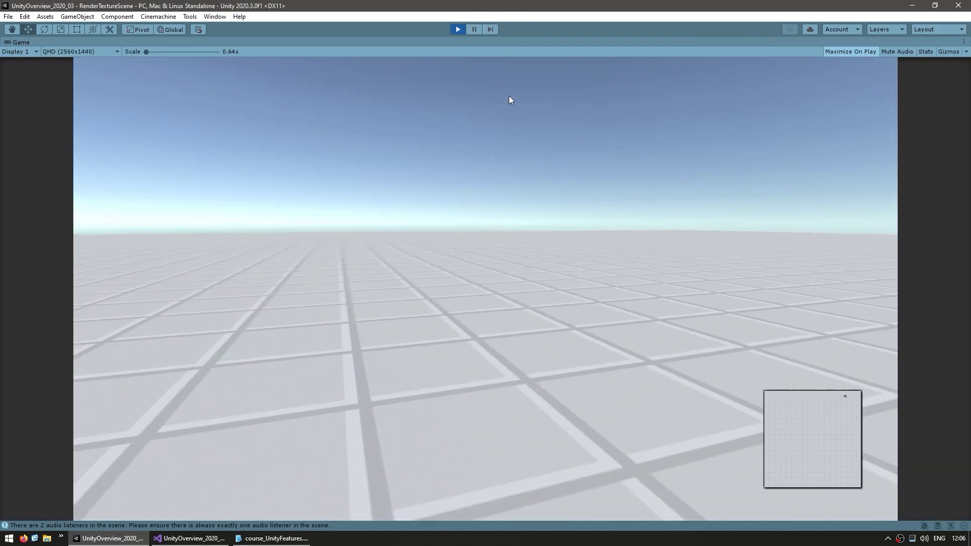
# Walk and turn the player in the running scene to check the minimap with the orthographic camera.
pyautogui.press('w')
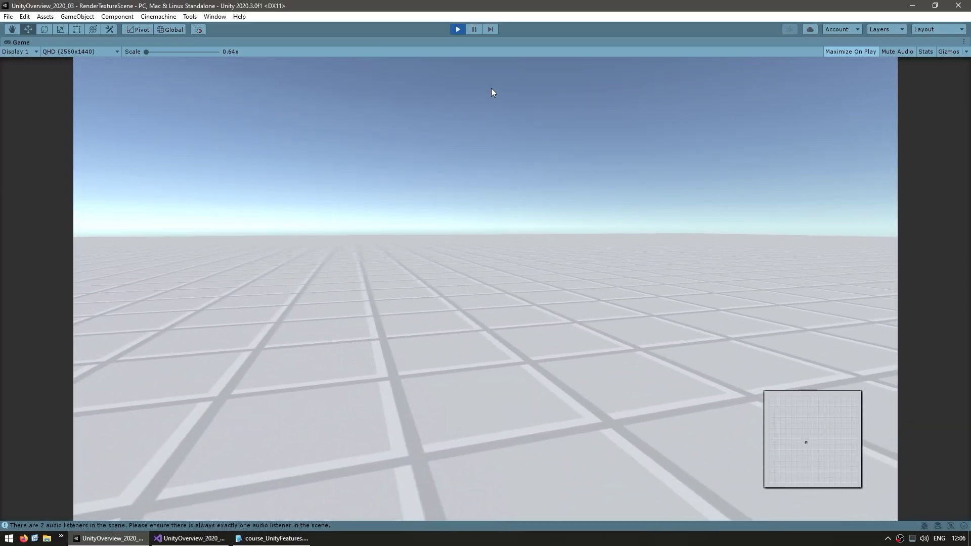
pyautogui.moveTo(398, 82); pyautogui.dragTo(381, 79, button='right')
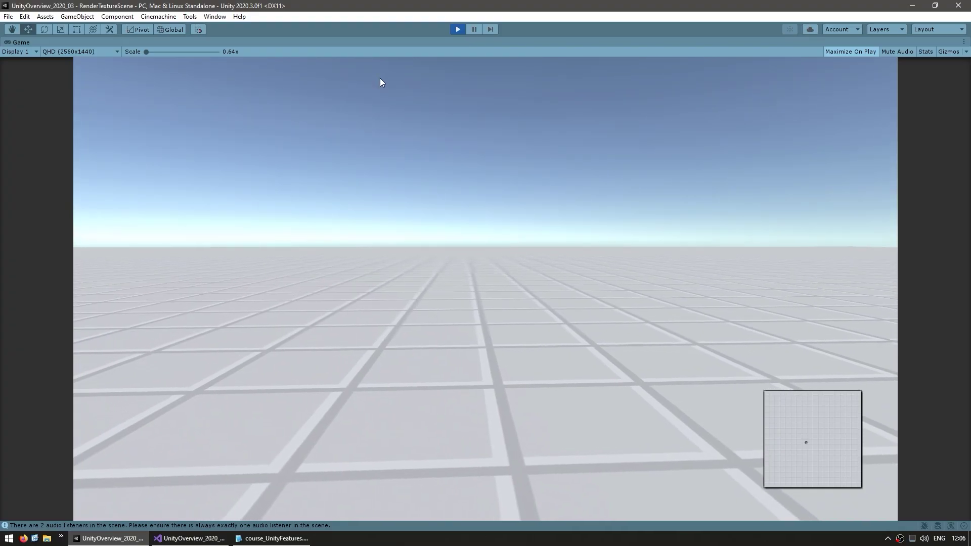
pyautogui.press('d')
pyautogui.press('w')
pyautogui.press('a')
pyautogui.press('s')
pyautogui.press('d')
pyautogui.press('a')
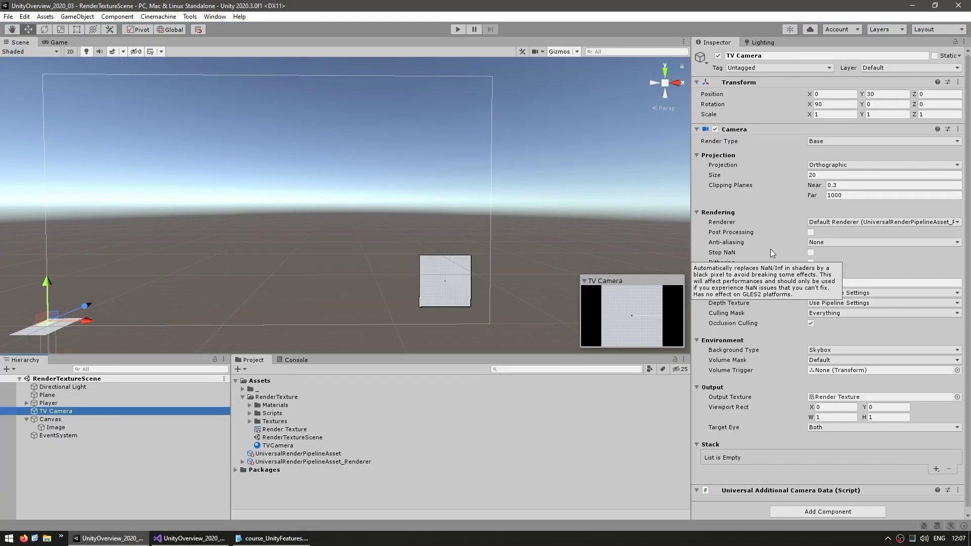
# Add a user layer named Minimap as User Layer 6 in the project's Tags & Layers settings.
pyautogui.click(725, 314)
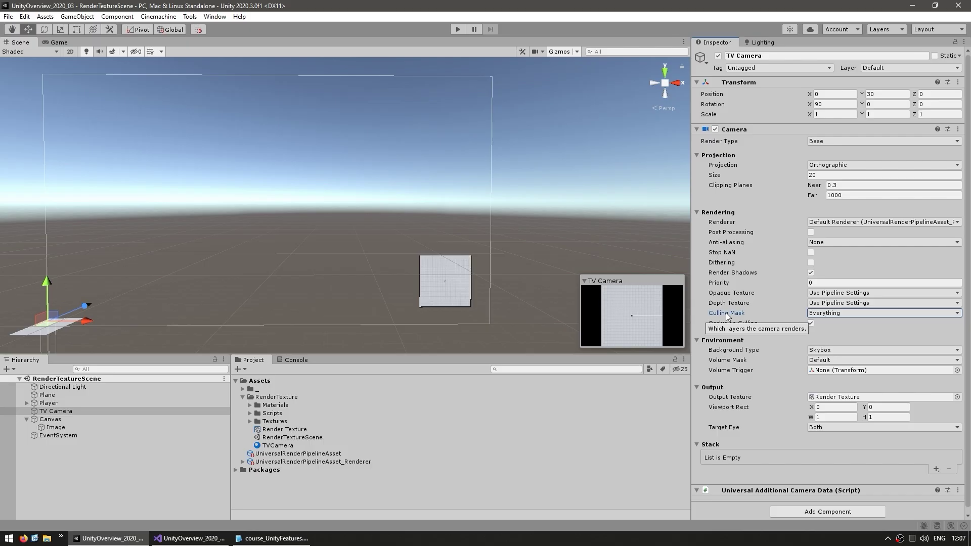
pyautogui.click(885, 68)
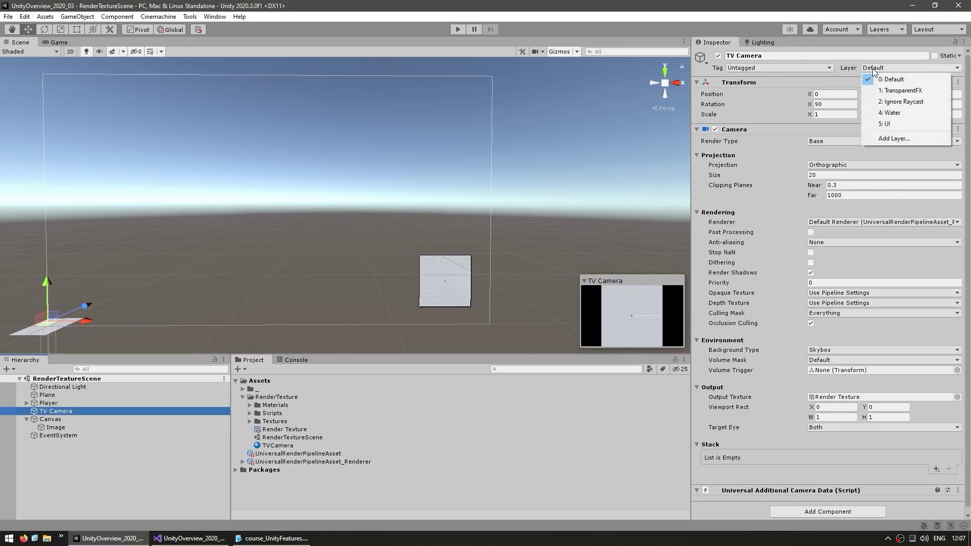
pyautogui.click(899, 141)
pyautogui.click(820, 176)
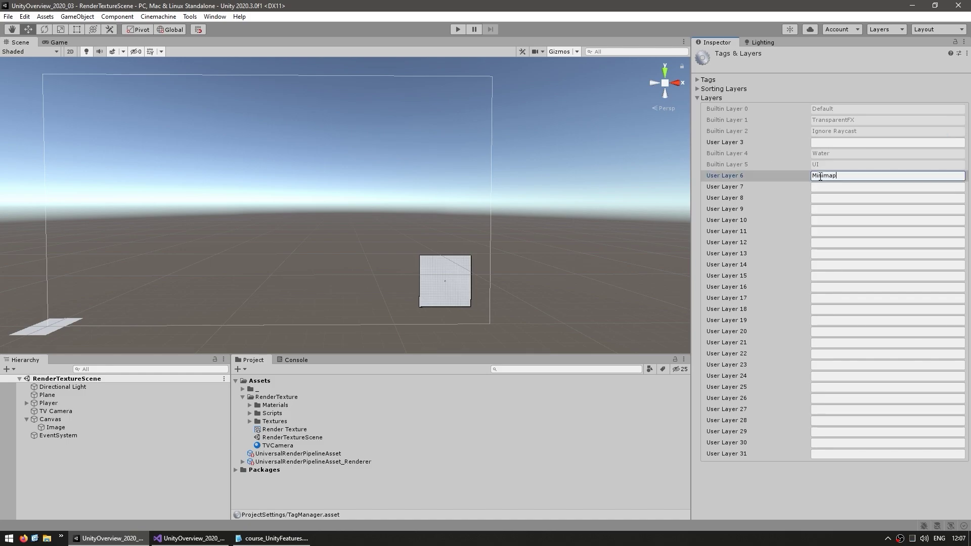
# Rename the TV Camera object as MinimapCamera.
pyautogui.click(81, 411)
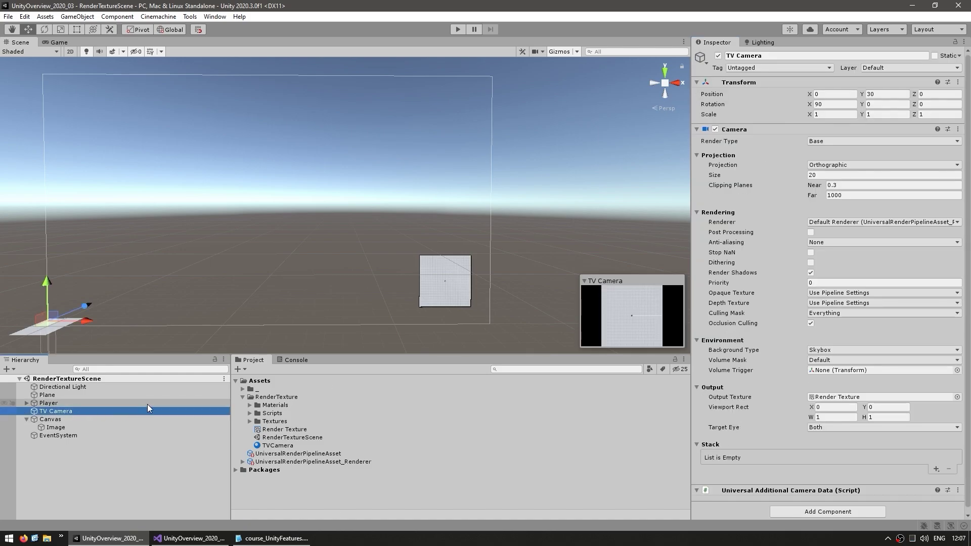
pyautogui.press('F2')
pyautogui.press('Home')
pyautogui.press('Delete')
pyautogui.press('Delete')
pyautogui.write('Minimap')
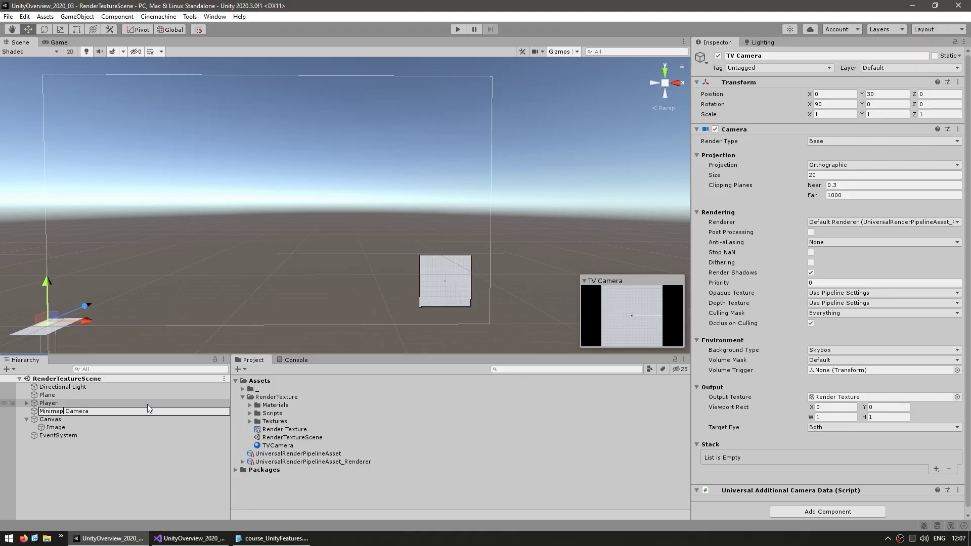
pyautogui.press('Delete')
pyautogui.press('Return')
# Restrict the MinimapCamera's culling mask to the Minimap layer only.
pyautogui.click(755, 313)
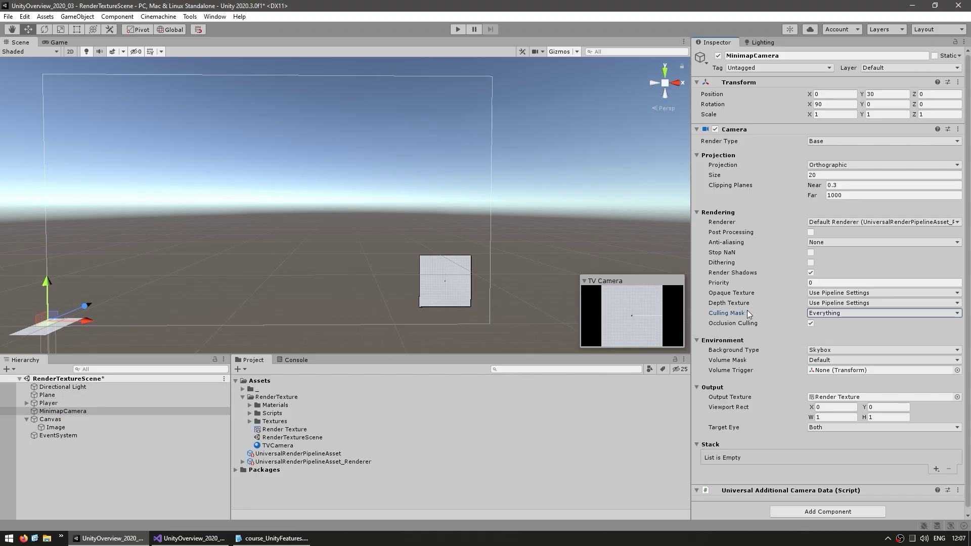
pyautogui.click(834, 313)
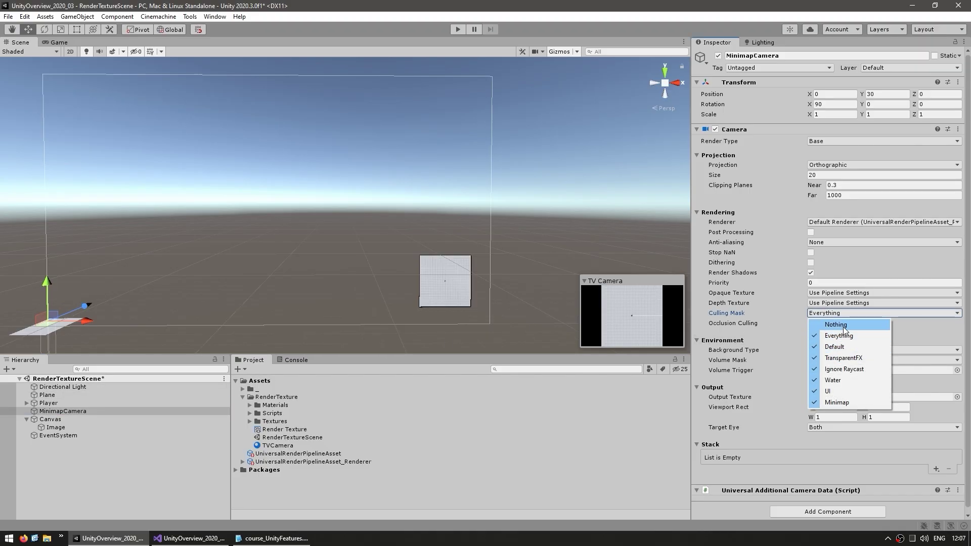
pyautogui.click(842, 326)
pyautogui.click(845, 314)
pyautogui.click(836, 403)
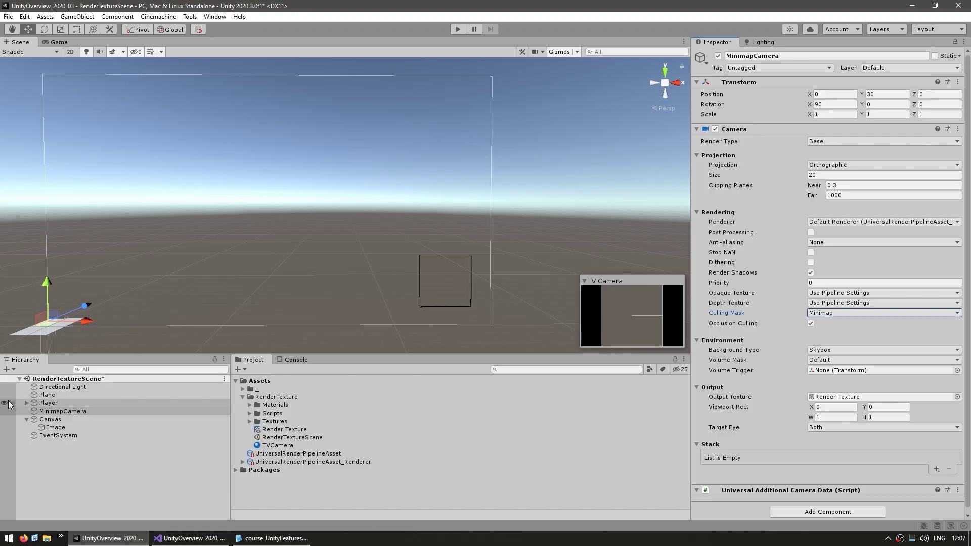
# Create a 2D square sprite as a child of Player and name it MinimapIcon.
pyautogui.click(32, 404)
pyautogui.click(27, 404)
pyautogui.rightClick(39, 404)
pyautogui.moveTo(71, 295)
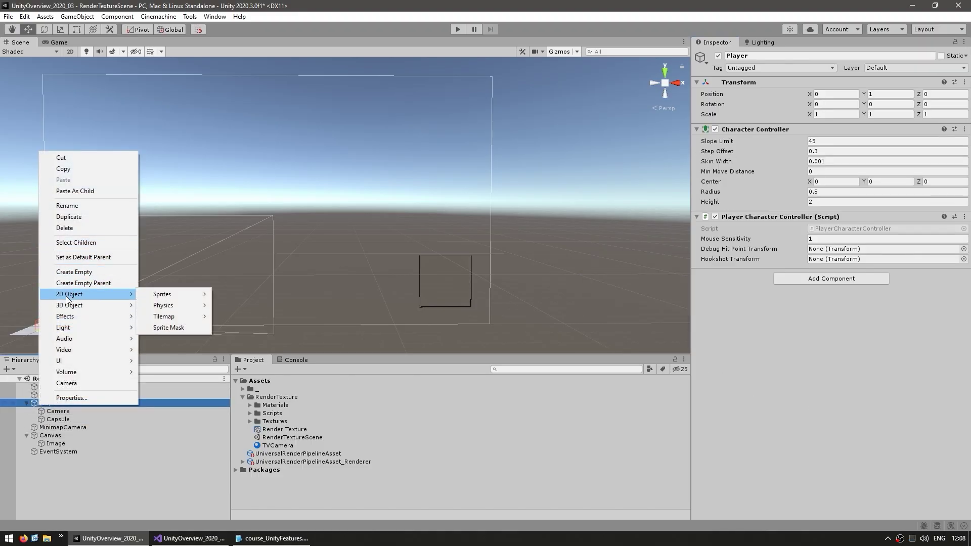
pyautogui.moveTo(178, 294)
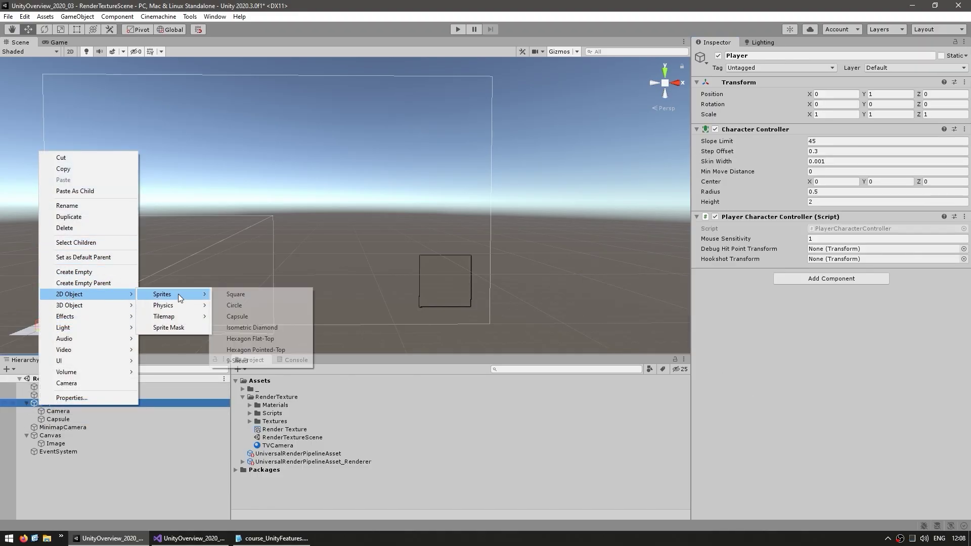
pyautogui.click(236, 295)
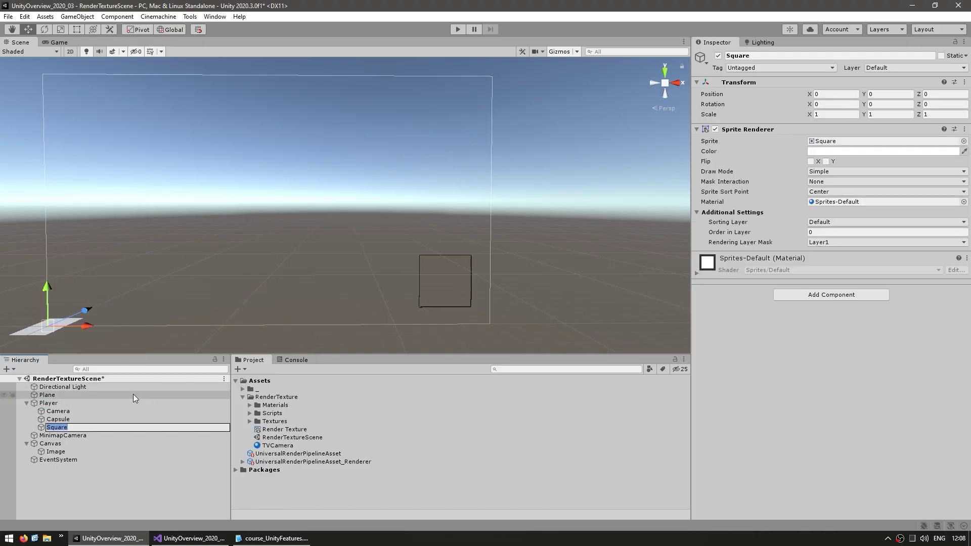
pyautogui.write('MinimapIcon')
pyautogui.press('Return')
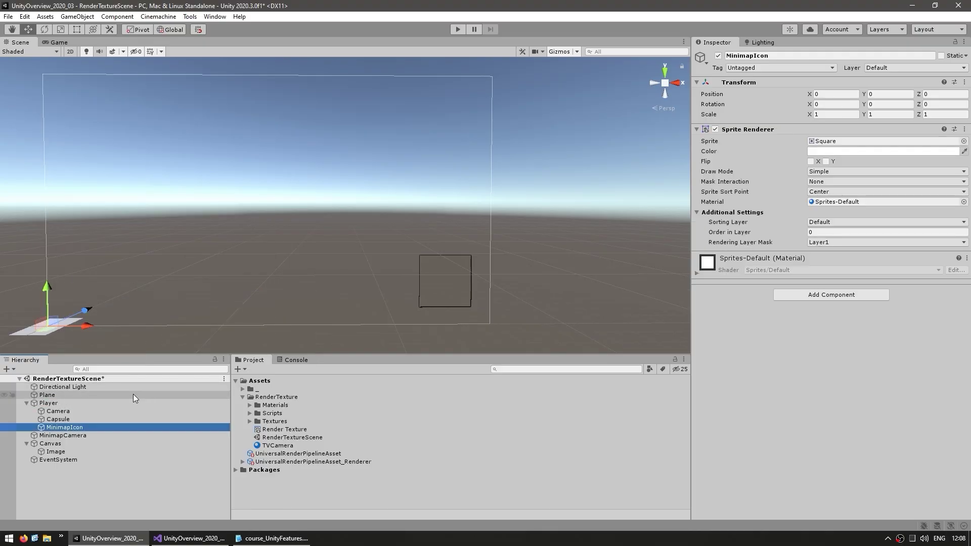
# Assign the MinimapIcon to the Minimap layer and make its sprite colour bright green.
pyautogui.click(878, 68)
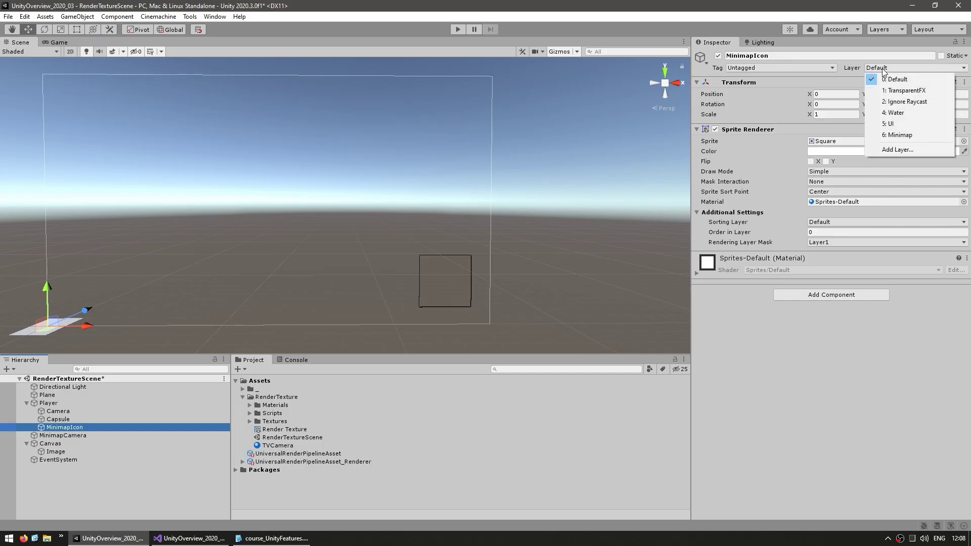
pyautogui.click(899, 134)
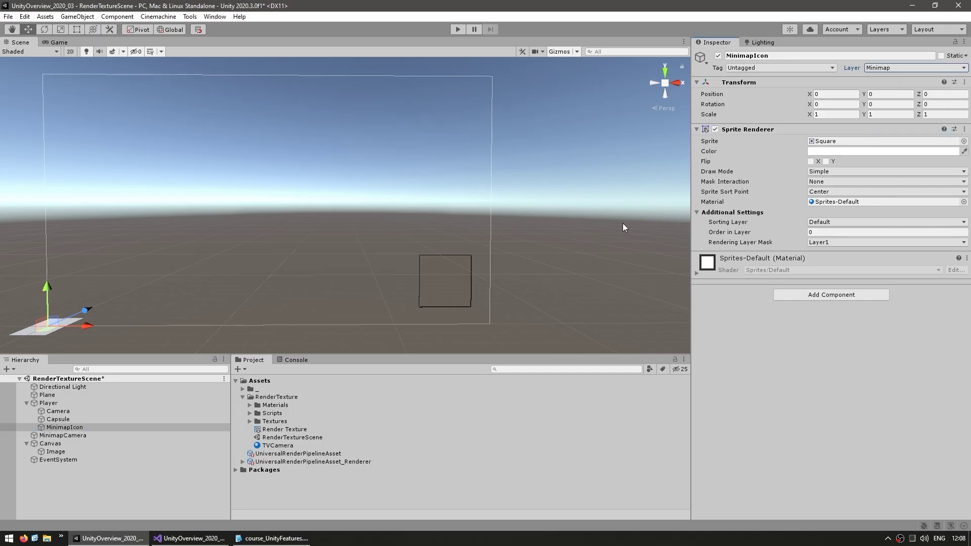
pyautogui.click(823, 151)
pyautogui.click(924, 197)
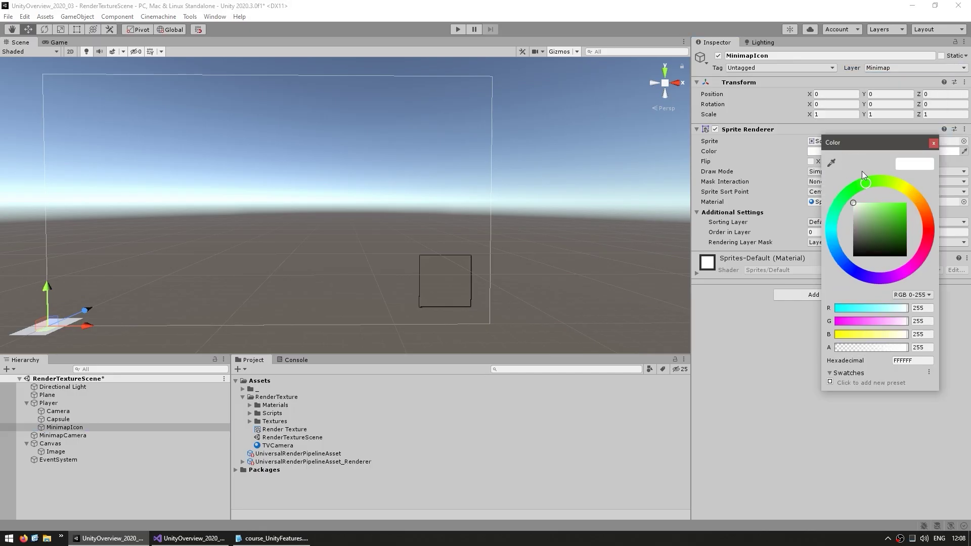
pyautogui.click(906, 205)
# Set the MinimapIcon's scale to 10 on X and Y.
pyautogui.click(839, 115)
pyautogui.write('10')
pyautogui.press('Tab')
pyautogui.write('10')
pyautogui.click(840, 115)
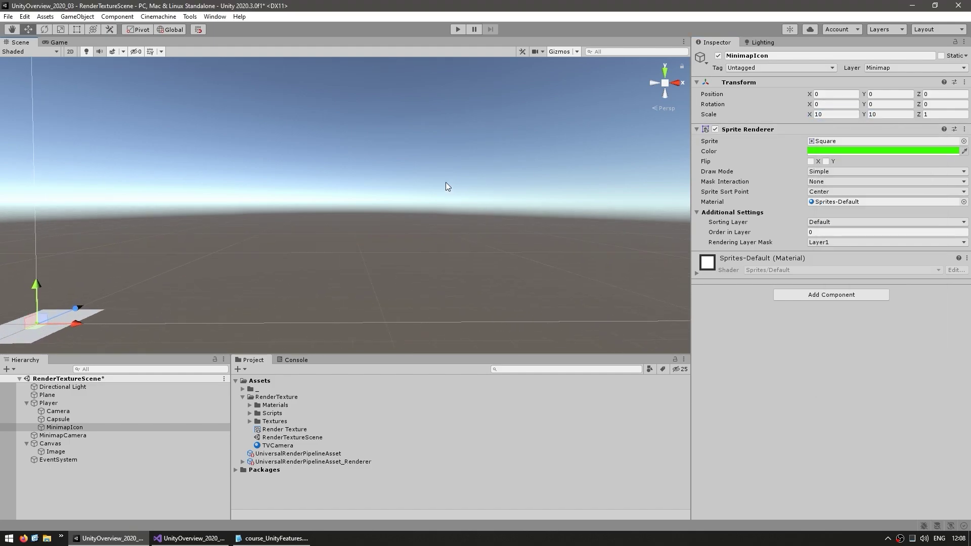
# Lay the MinimapIcon flat with an X rotation of 90 and set its X and Y scale to 5.
pyautogui.press('f')
pyautogui.keyDown('alt'); pyautogui.moveTo(435, 135); pyautogui.dragTo(430, 235); pyautogui.keyUp('alt')
pyautogui.moveTo(451, 182); pyautogui.dragTo(432, 228, button='middle')
pyautogui.scroll(-2, 554, 141)
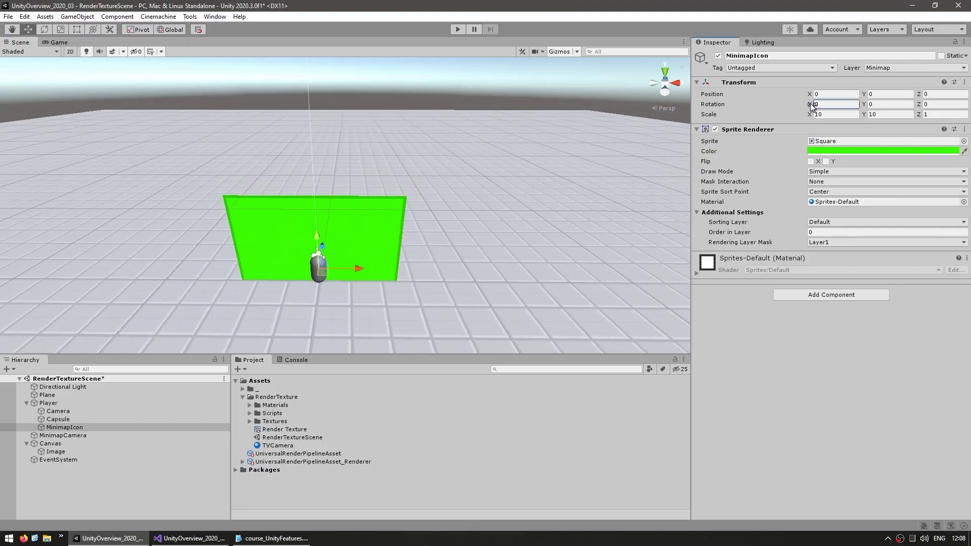
pyautogui.moveTo(810, 104); pyautogui.dragTo(522, 105)
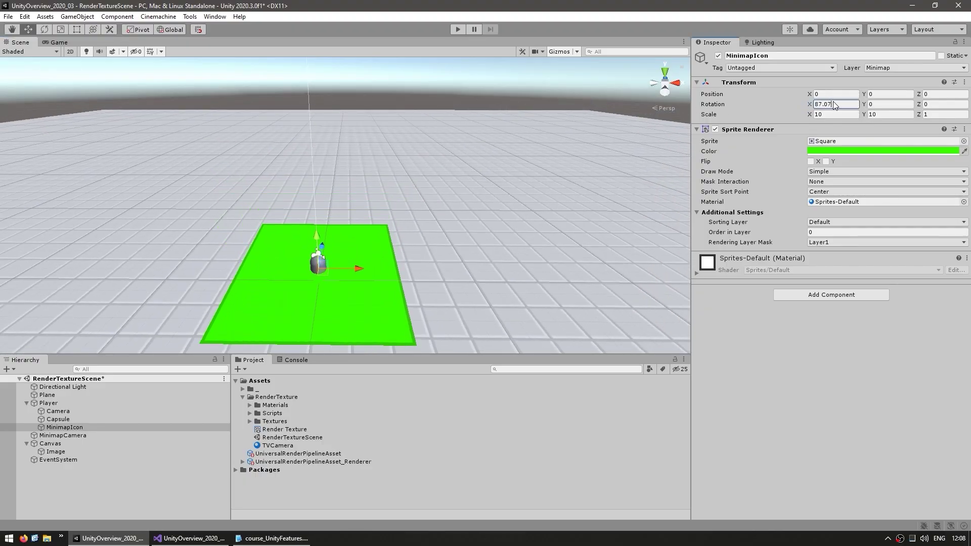
pyautogui.click(835, 103)
pyautogui.write('90')
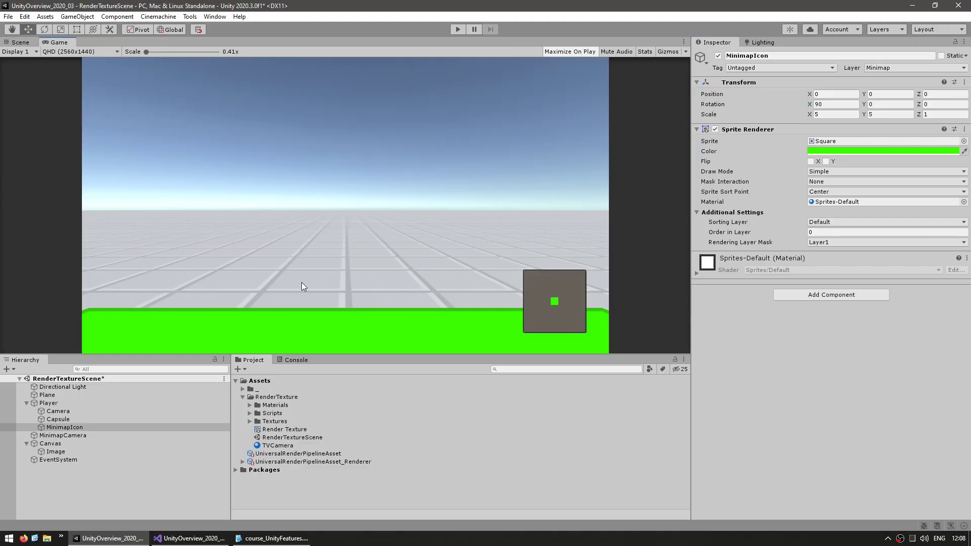
# Exclude the Minimap layer from the culling mask of the Player's child Camera.
pyautogui.click(50, 403)
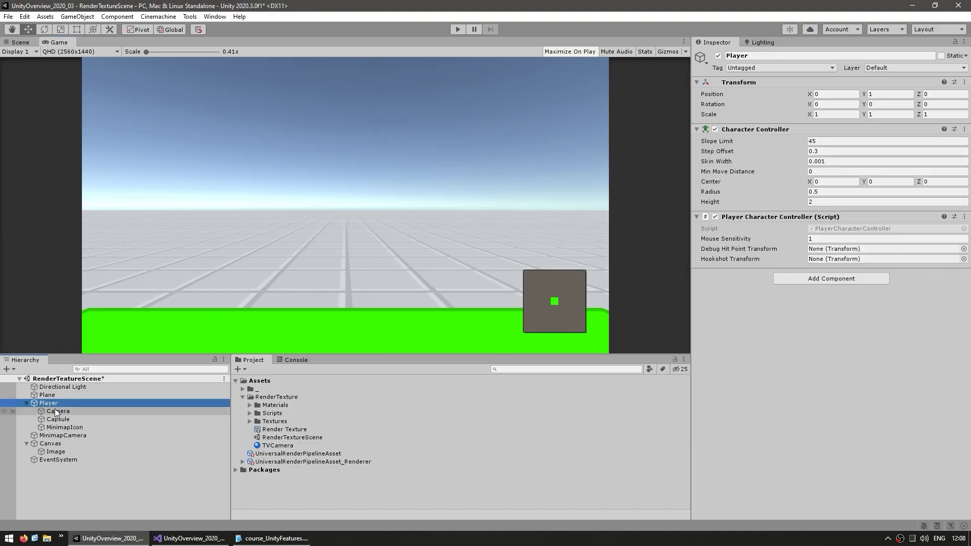
pyautogui.click(55, 412)
pyautogui.click(834, 338)
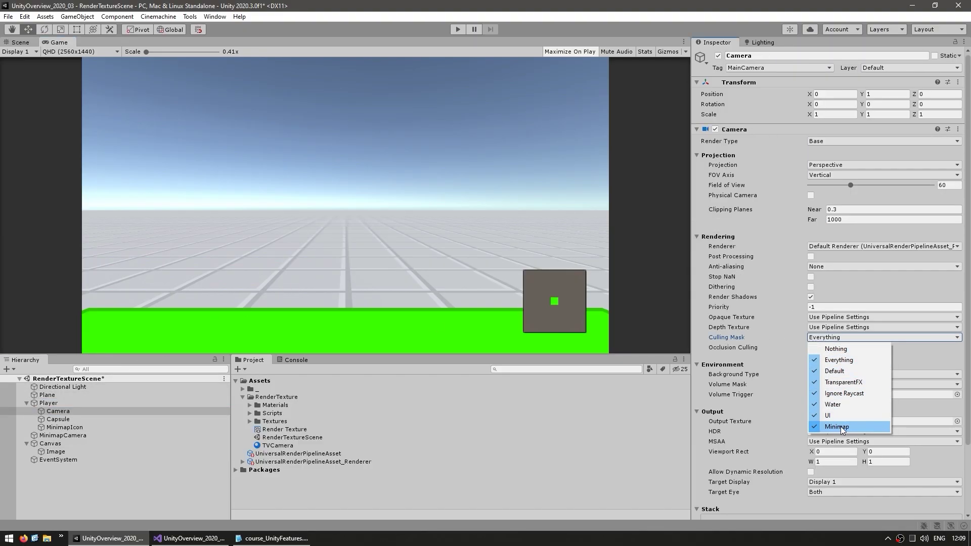
pyautogui.click(841, 428)
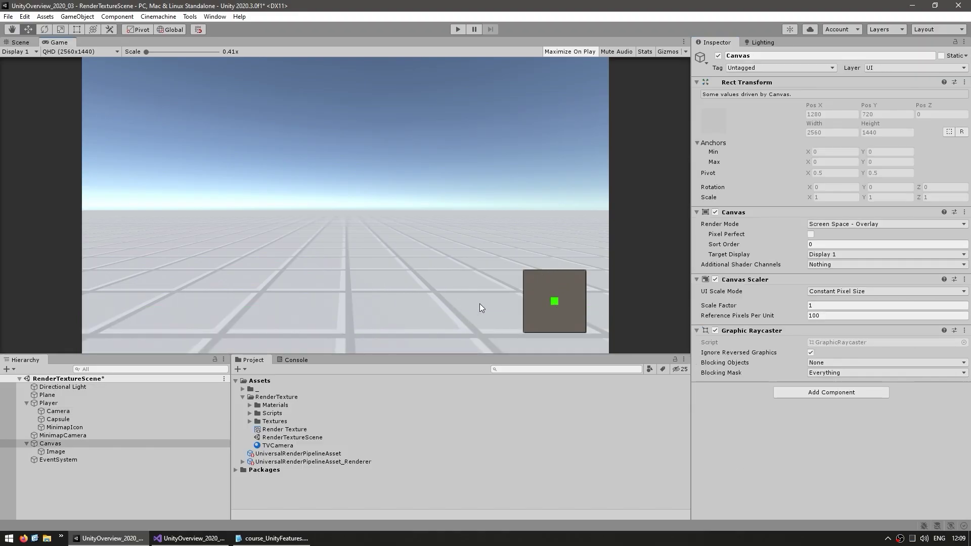
# Return to the scene view and add a UI Image as a child of the Canvas.
pyautogui.click(20, 42)
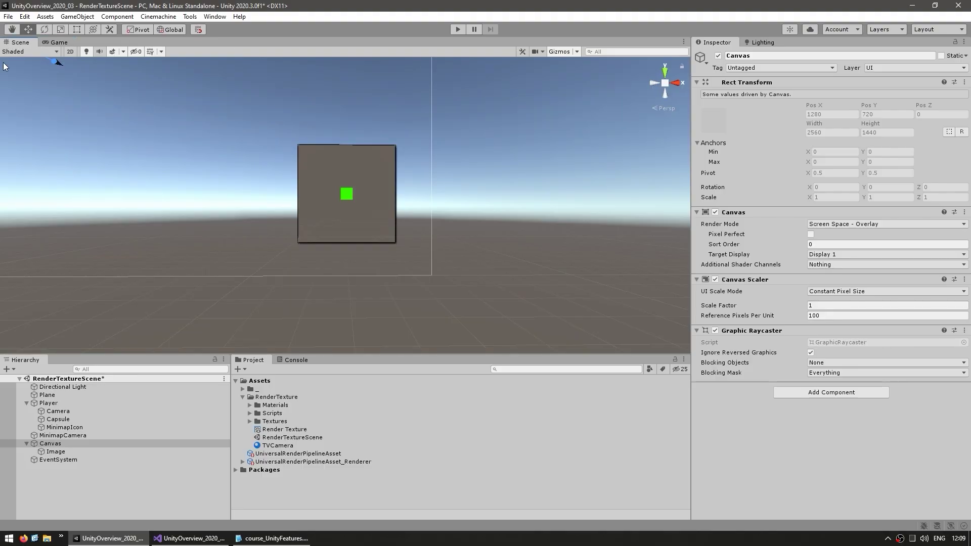
pyautogui.click(362, 207)
pyautogui.moveTo(298, 247); pyautogui.dragTo(336, 260, button='middle')
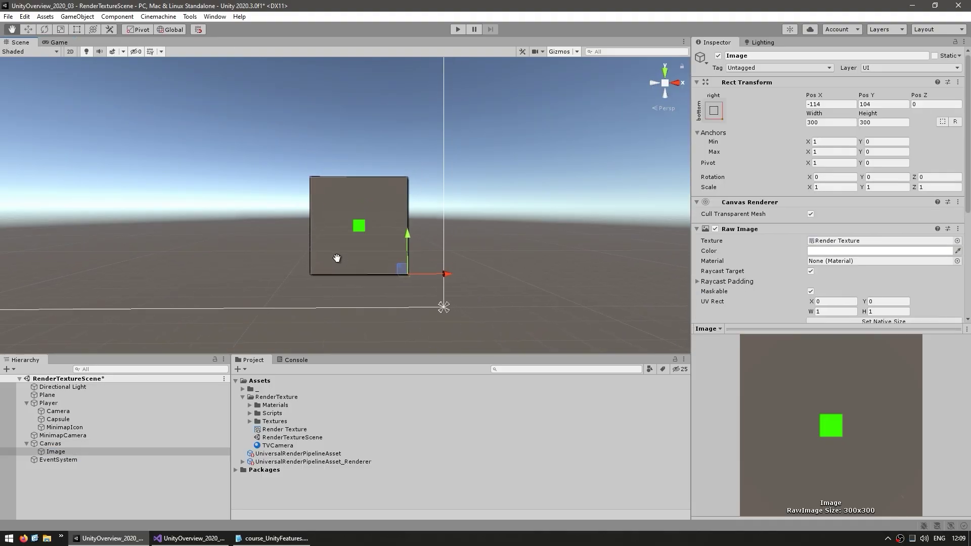
pyautogui.rightClick(62, 444)
pyautogui.moveTo(111, 400)
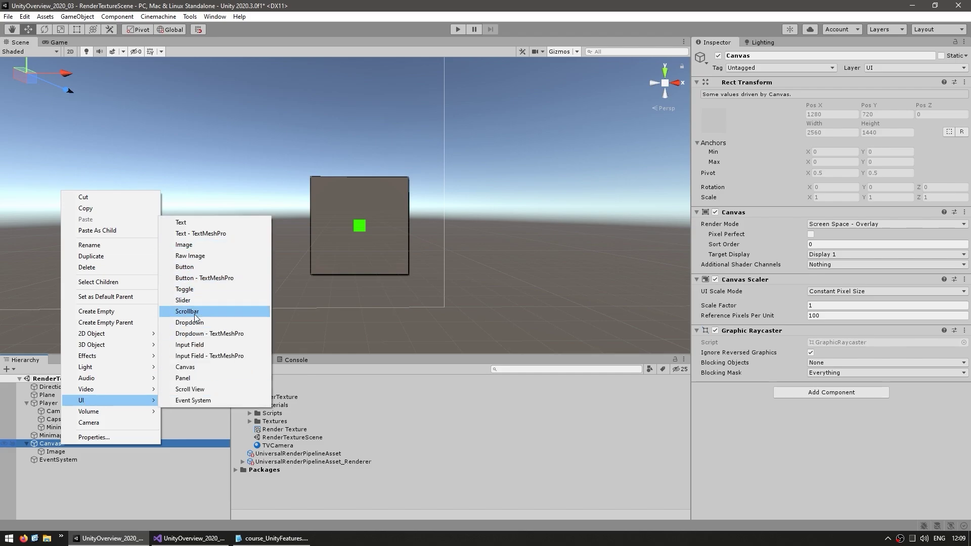
pyautogui.click(183, 245)
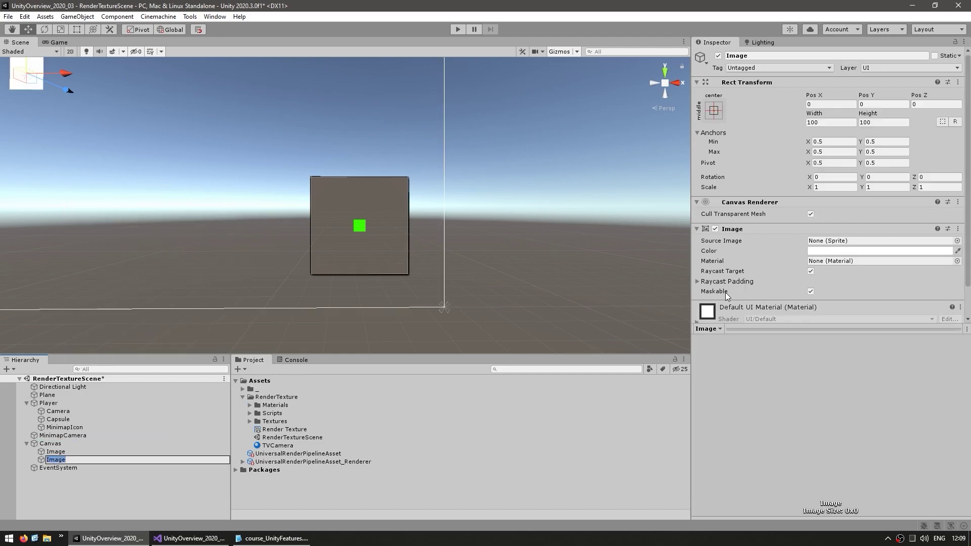
# Add a Mask component to the new image and set its source image to the Circle sprite.
pyautogui.scroll(-2, 763, 310)
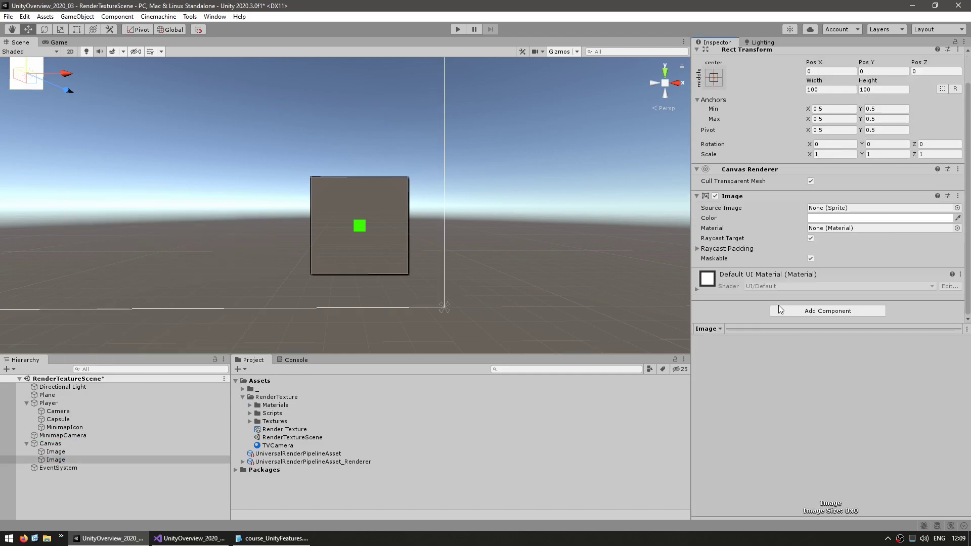
pyautogui.click(810, 310)
pyautogui.click(809, 346)
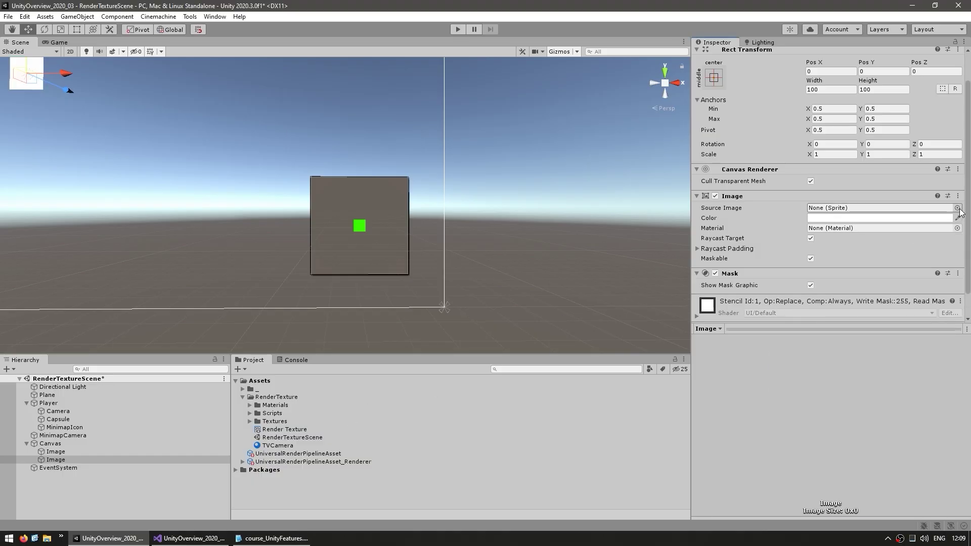
pyautogui.click(958, 208)
pyautogui.doubleClick(619, 76)
# Copy the raw image's Rect Transform values onto the circular mask image.
pyautogui.moveTo(56, 452); pyautogui.dragTo(65, 460)
pyautogui.hotkey('ctrl', 'z')
pyautogui.click(61, 453)
pyautogui.scroll(1, 734, 130)
pyautogui.rightClick(742, 82)
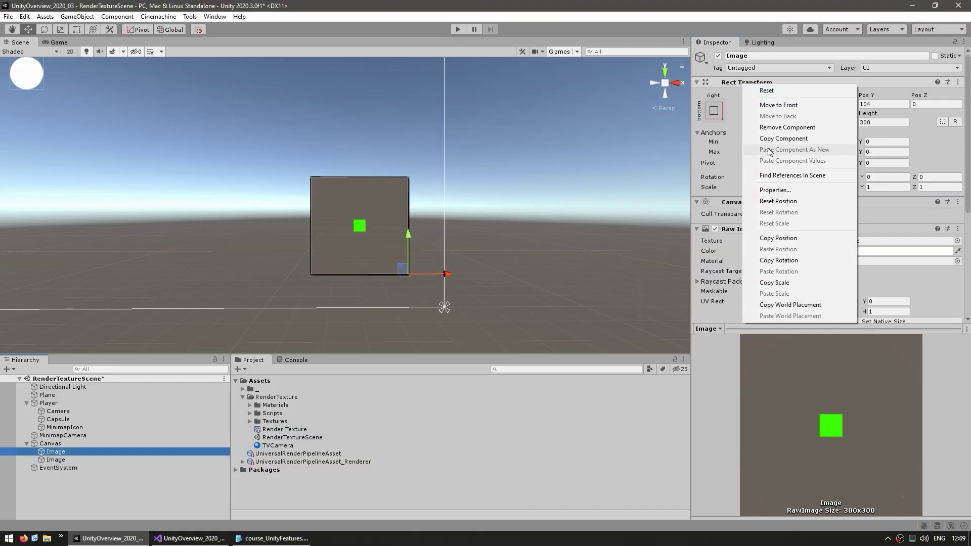
pyautogui.click(789, 140)
pyautogui.click(56, 460)
pyautogui.rightClick(742, 82)
pyautogui.click(803, 159)
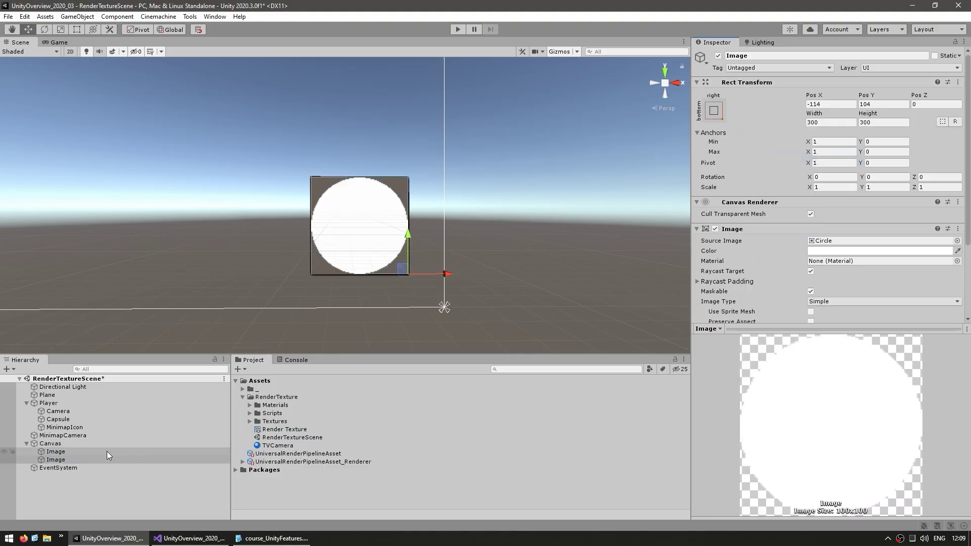
# Nest the raw image under the circular mask image and rename the mask image as MinimapMask.
pyautogui.moveTo(61, 453); pyautogui.dragTo(64, 460)
pyautogui.click(58, 449)
pyautogui.press('F2')
pyautogui.write('MinimapMask')
pyautogui.press('Return')
# Add another UI Image to the Canvas and assign the MinimapBorder texture as its source image.
pyautogui.rightClick(60, 443)
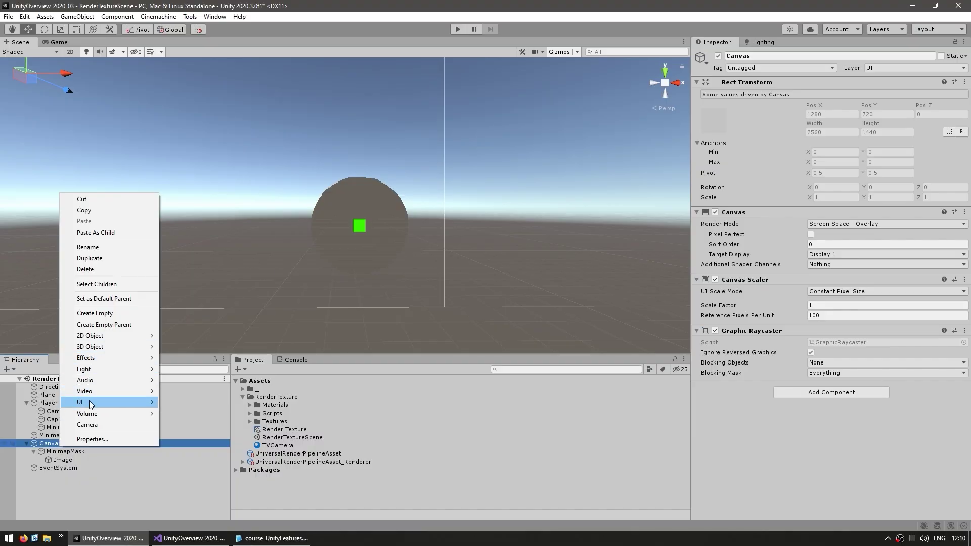
pyautogui.click(207, 195)
pyautogui.click(251, 421)
pyautogui.moveTo(290, 446); pyautogui.dragTo(834, 242)
# Paste the copied Rect Transform values onto the border image and collapse MinimapMask in the hierarchy.
pyautogui.rightClick(738, 82)
pyautogui.click(787, 159)
pyautogui.click(35, 460)
pyautogui.moveTo(40, 464); pyautogui.dragTo(41, 465)
# Set the border image's width and height to 330.
pyautogui.click(835, 123)
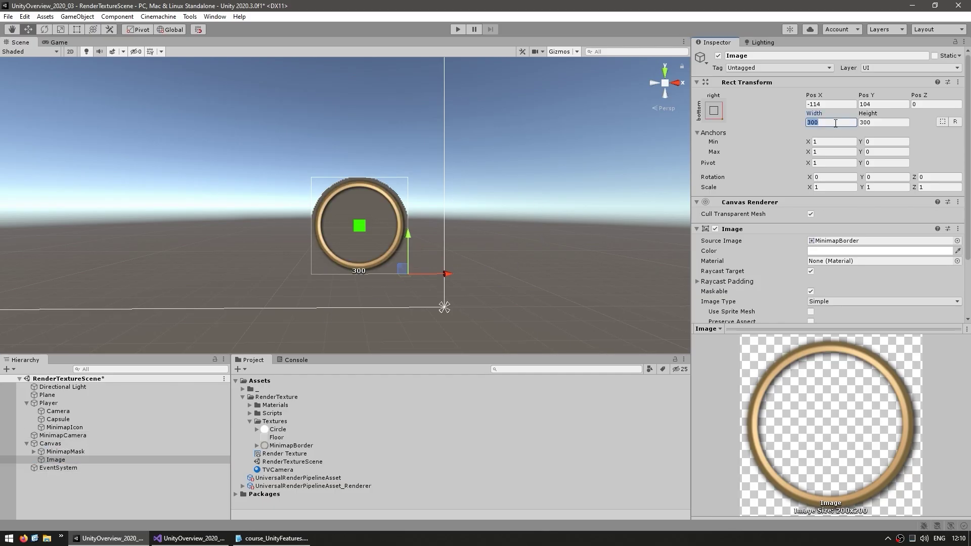
pyautogui.write('330')
pyautogui.press('Tab')
pyautogui.write('330')
pyautogui.press('Return')
# Switch the scene view to 2D and set the border image's width and height to 340.
pyautogui.moveTo(368, 265); pyautogui.dragTo(379, 280, button='middle')
pyautogui.press('2')
pyautogui.scroll(5, 390, 264)
pyautogui.moveTo(384, 216); pyautogui.dragTo(393, 224)
pyautogui.click(842, 124)
pyautogui.write('340')
pyautogui.press('Tab')
pyautogui.write('340')
pyautogui.press('Return')
# Position the border image around the circular minimap at about X -98.1, Y 89, save the scene and check the game view.
pyautogui.press('w')
pyautogui.moveTo(460, 303); pyautogui.dragTo(460, 302)
pyautogui.hotkey('ctrl', 's')
pyautogui.hotkey('ctrl', '2')
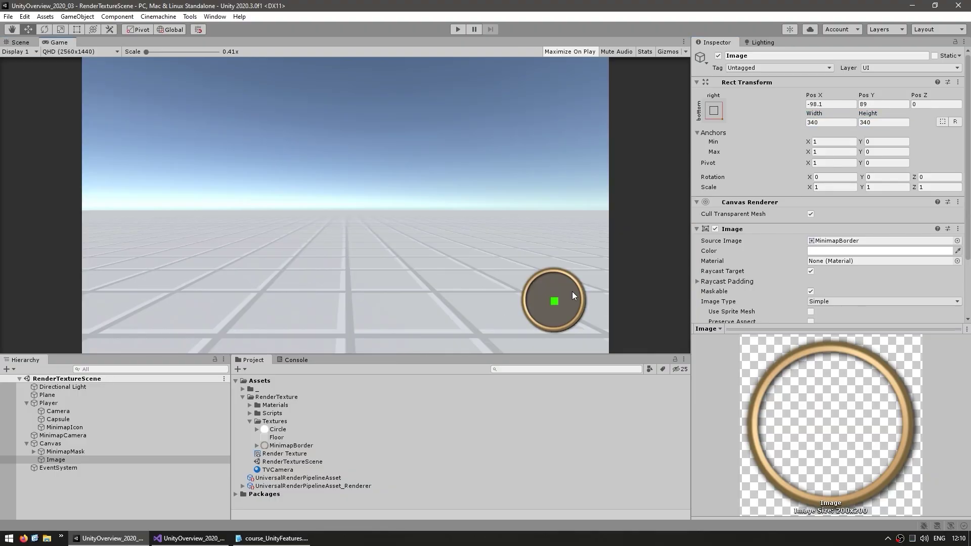
pyautogui.click(15, 45)
pyautogui.click(62, 459)
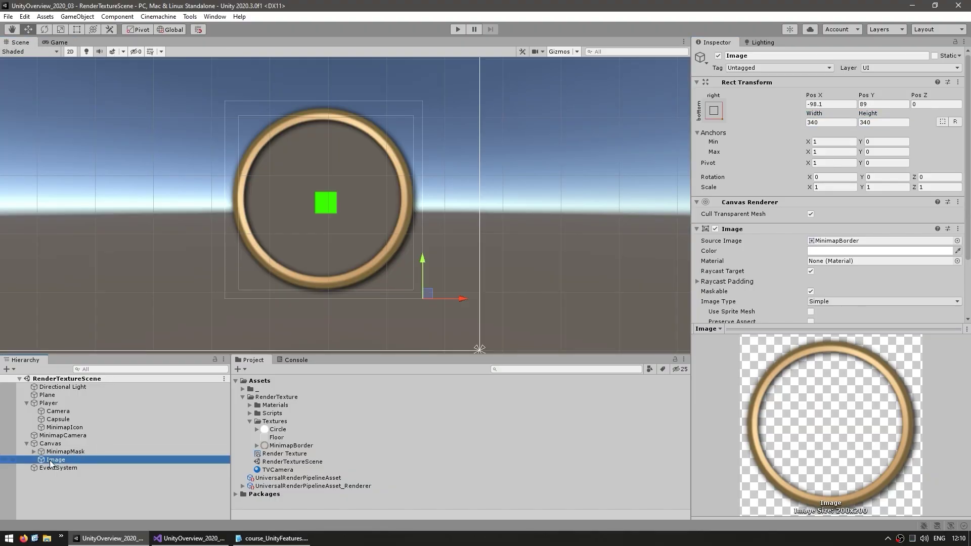
pyautogui.press('F2')
pyautogui.press('Escape')
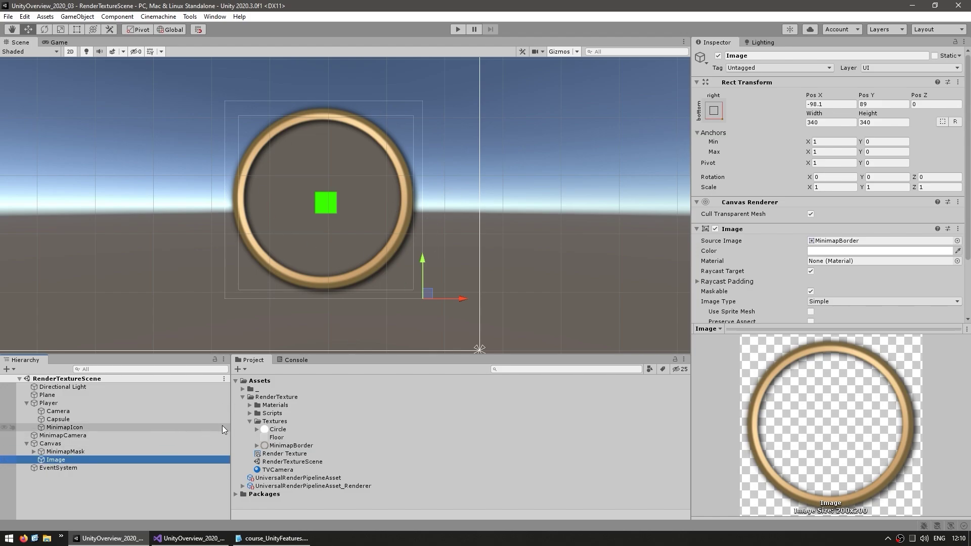
# Examine the MinimapMask's Image and Mask settings and its child Raw Image's Render Texture setup.
pyautogui.click(65, 452)
pyautogui.click(34, 451)
pyautogui.scroll(-3, 754, 273)
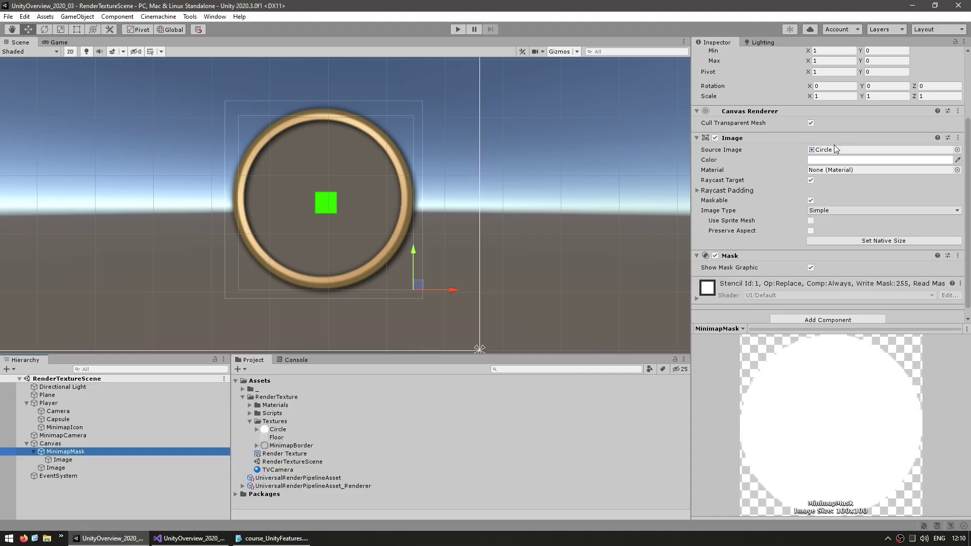
pyautogui.click(61, 460)
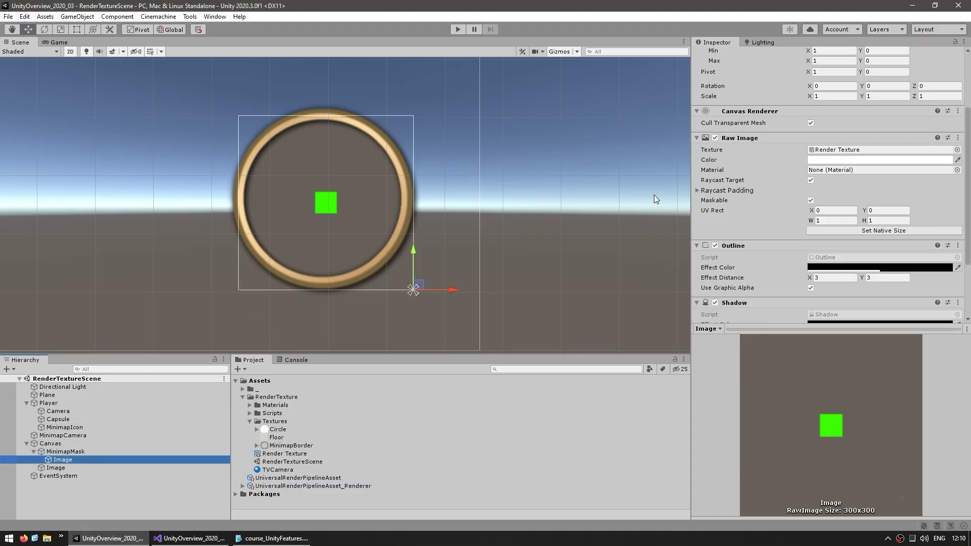
# Play-test the bordered circular minimap by moving the player around, exit play mode and view the Render Texture asset's settings.
pyautogui.hotkey('ctrl', 'p')
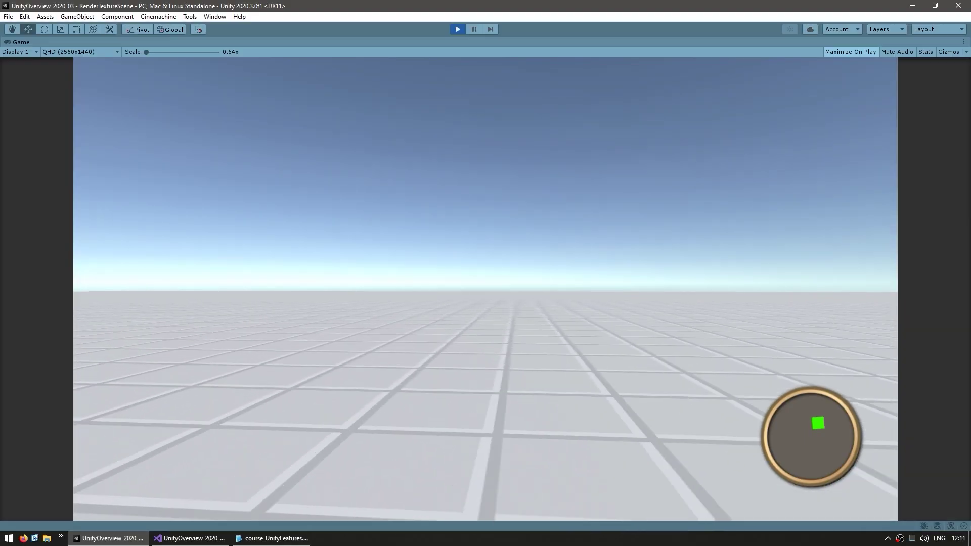
pyautogui.press('w')
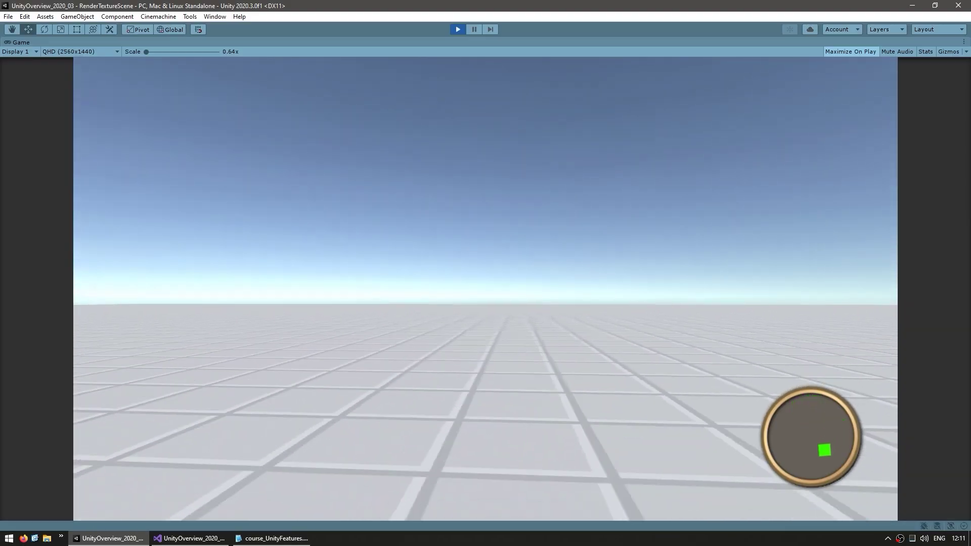
pyautogui.press('d')
pyautogui.press('s')
pyautogui.press('a')
pyautogui.press('w')
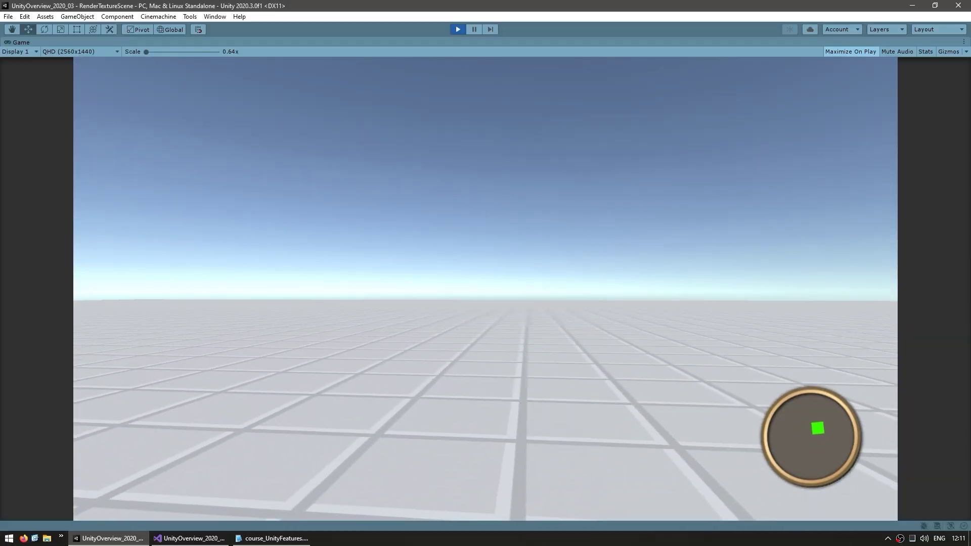
pyautogui.hotkey('ctrl', 'p')
pyautogui.click(718, 265)
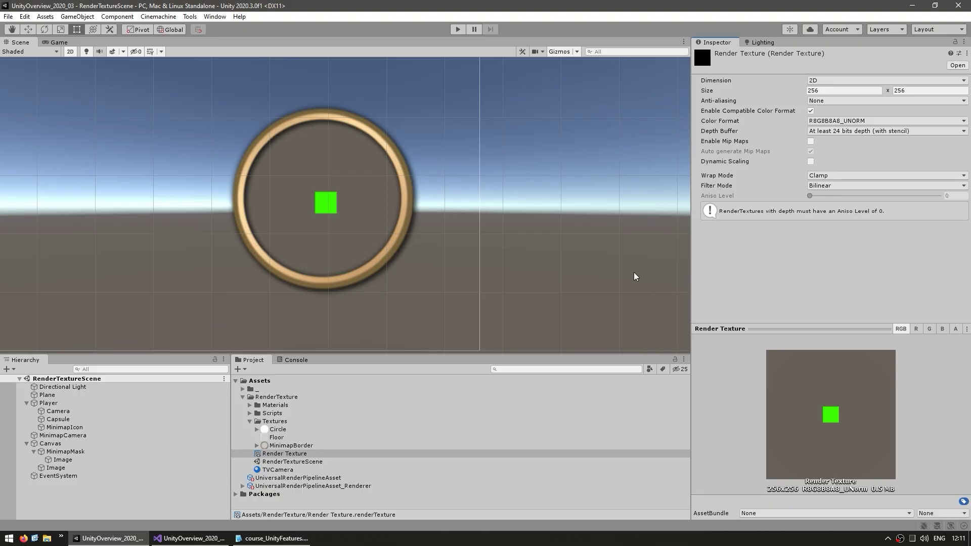
pyautogui.click(570, 247)
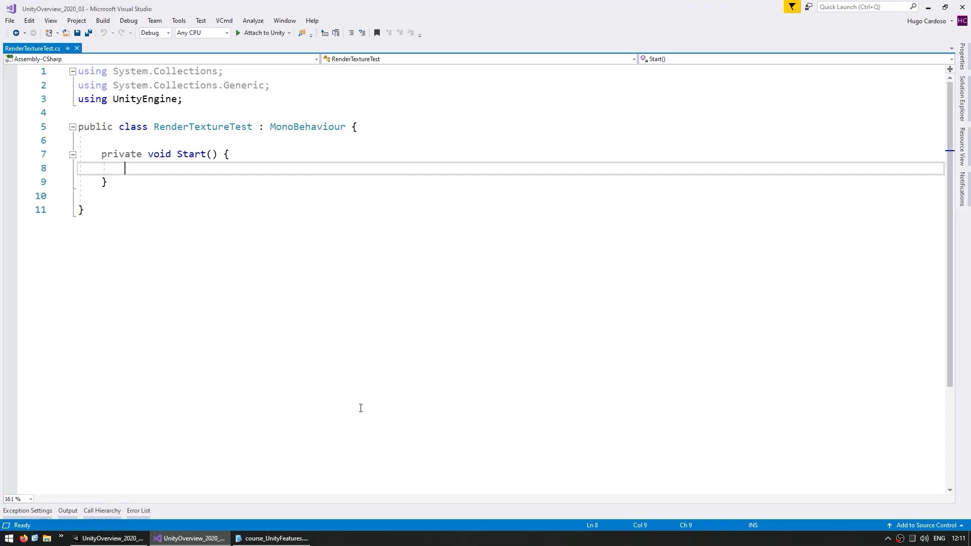
# In Visual Studio, add the expression new RenderTexture(256, 256, 8); inside the Start method of RenderTextureTest.
pyautogui.write('new Ren')
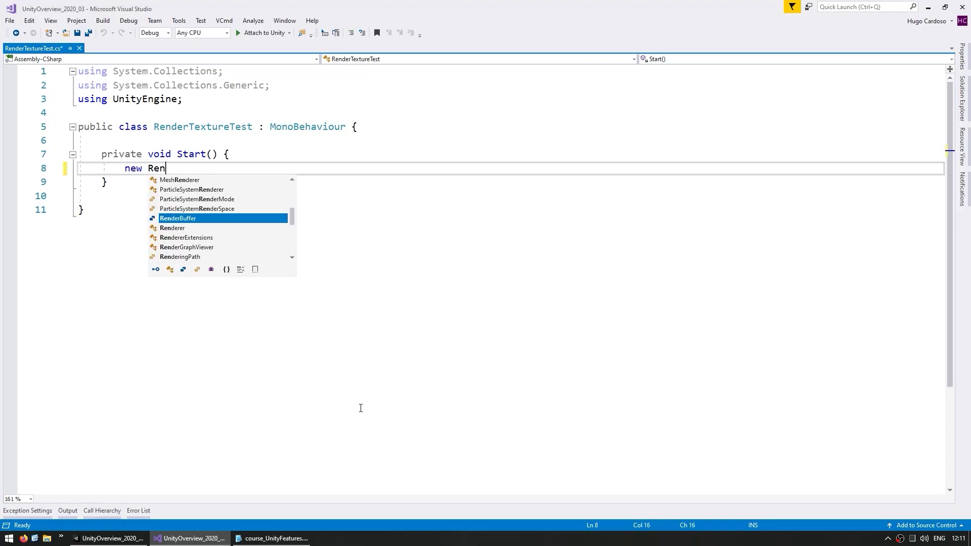
pyautogui.write('derTexture(')
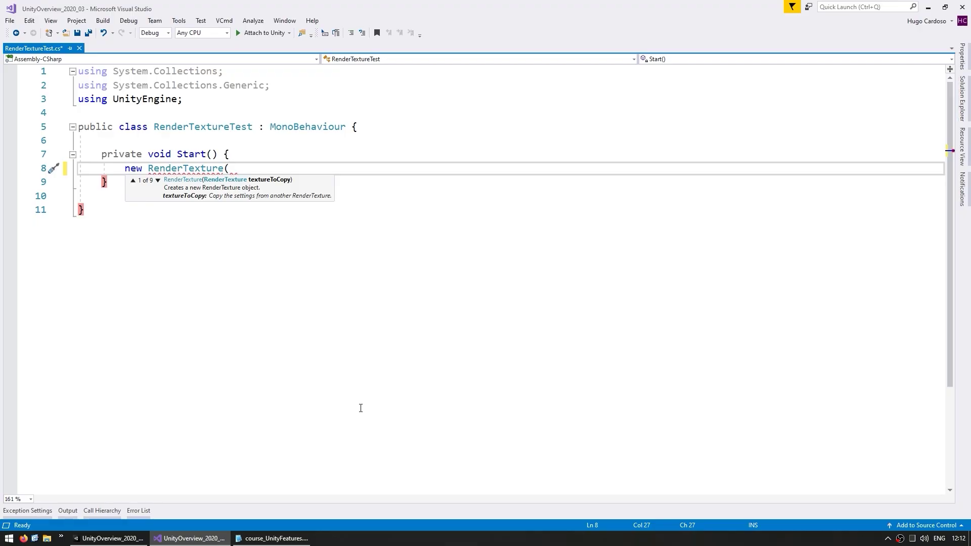
pyautogui.press('Down')
pyautogui.press('Down')
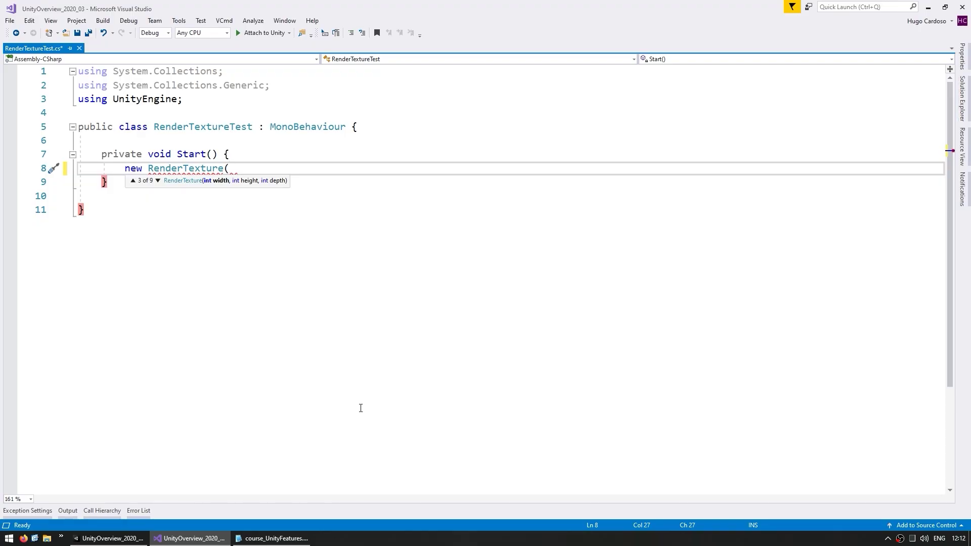
pyautogui.write('256, 256, ')
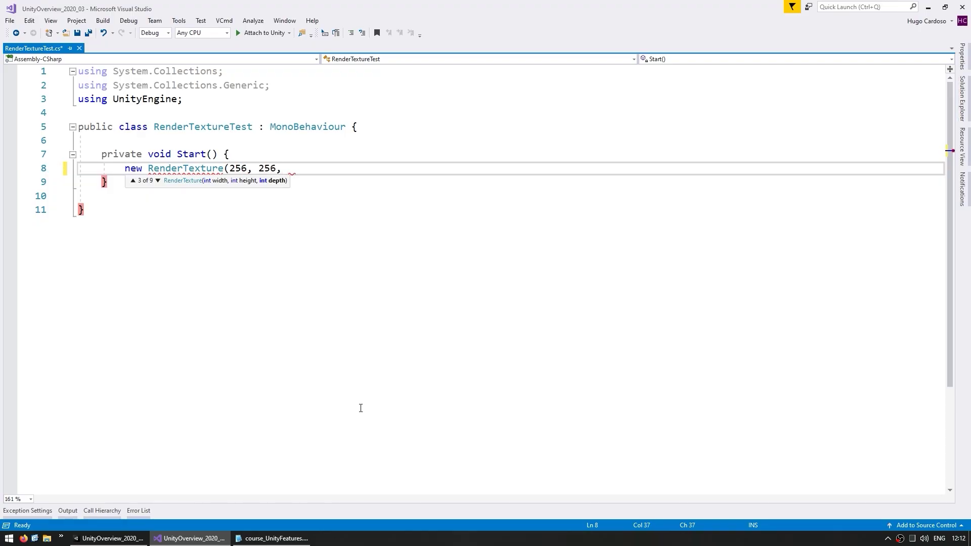
pyautogui.write('8);')
# Assign the new RenderTexture to a local RenderTexture variable named renderTexture and save the script.
pyautogui.press('Home')
pyautogui.write('RenderTexture =')
pyautogui.press('Left')
pyautogui.press('Left')
pyautogui.write('renderTexture')
pyautogui.press('End')
pyautogui.hotkey('ctrl', 's')
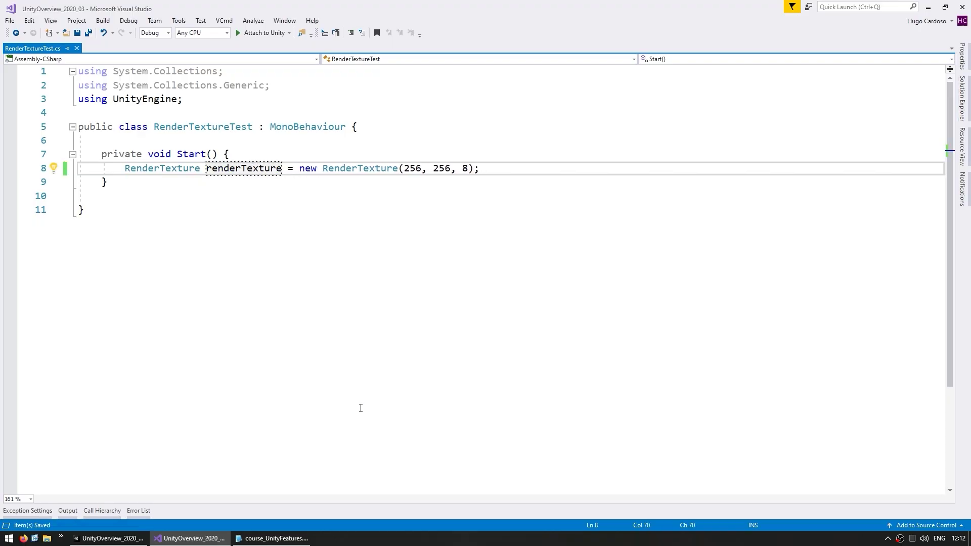
# Below a blank line, add the statement Camera.main.targetTexture = renderTexture; in Start.
pyautogui.press('Return')
pyautogui.press('Return')
pyautogui.write('Camera.main.')
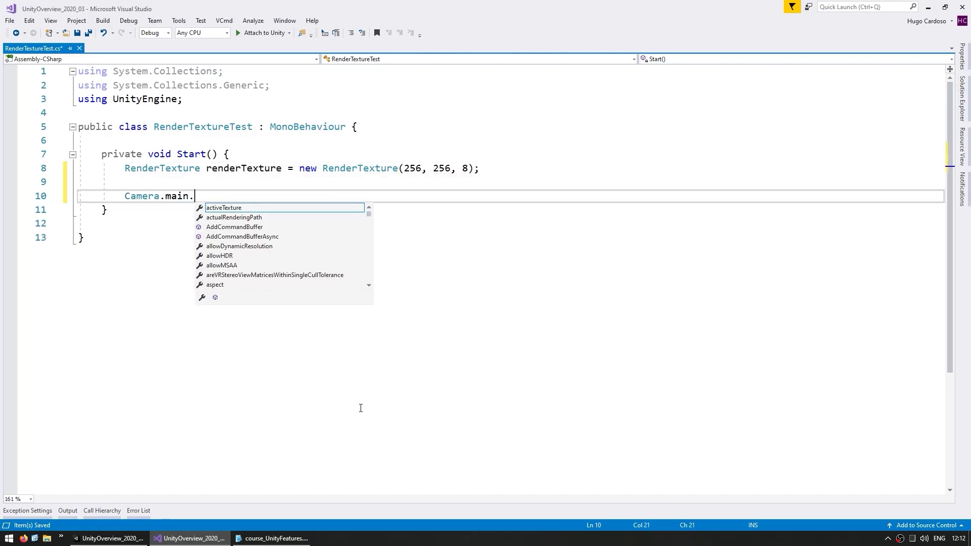
pyautogui.write('targ')
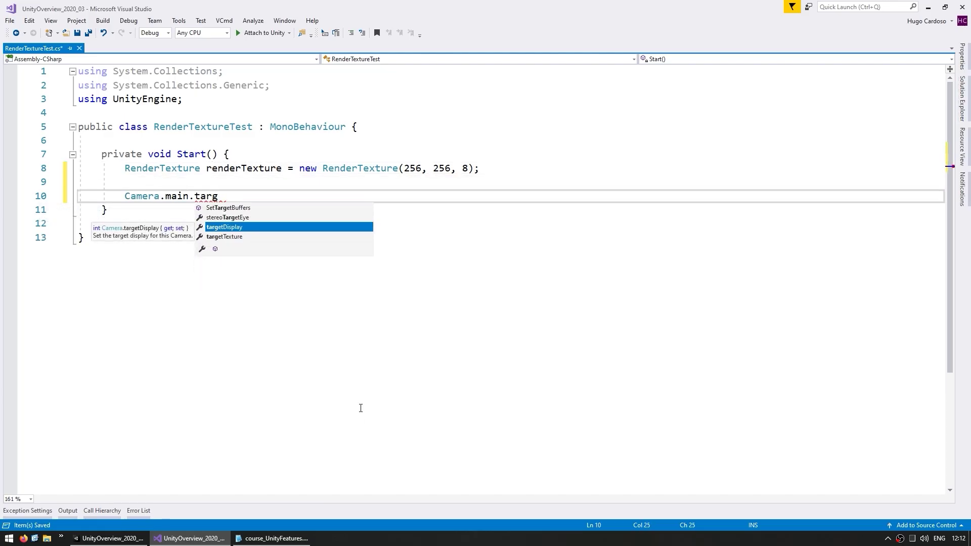
pyautogui.press('Down')
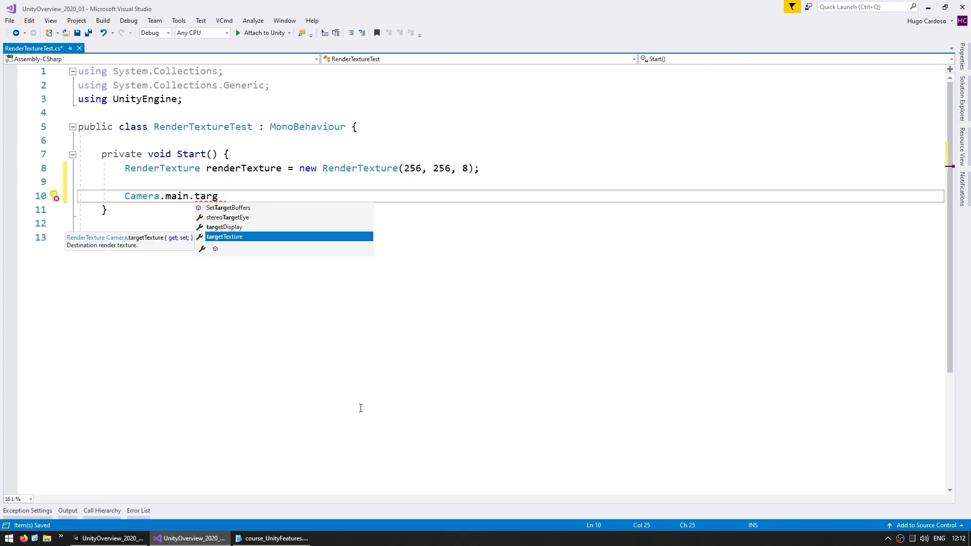
pyautogui.write('g')
pyautogui.press('Tab')
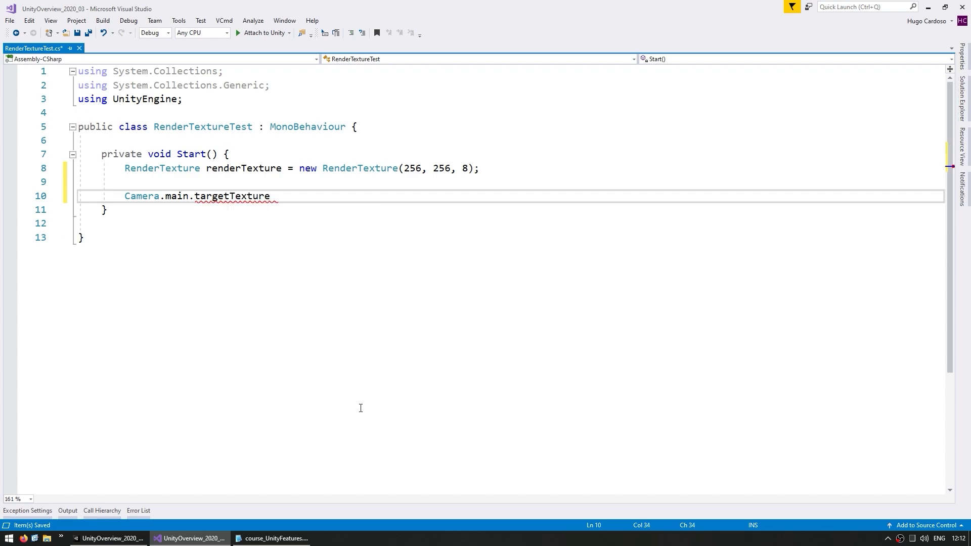
pyautogui.write('= renderTexture;')
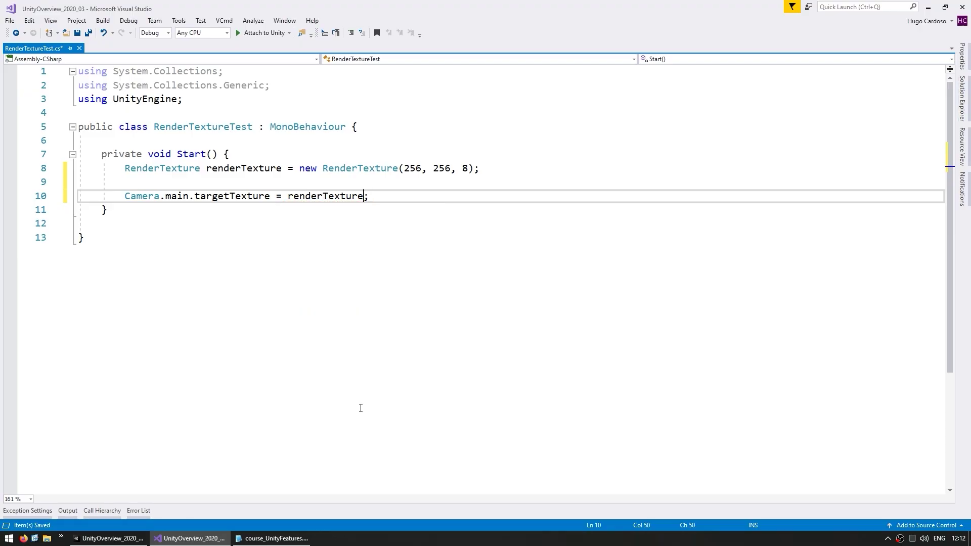
# Try assigning null instead of renderTexture to Camera.main.targetTexture, save, and undo the replacement.
pyautogui.hotkey('ctrl', 'shift', 'Left')
pyautogui.write('null')
pyautogui.hotkey('ctrl', 's')
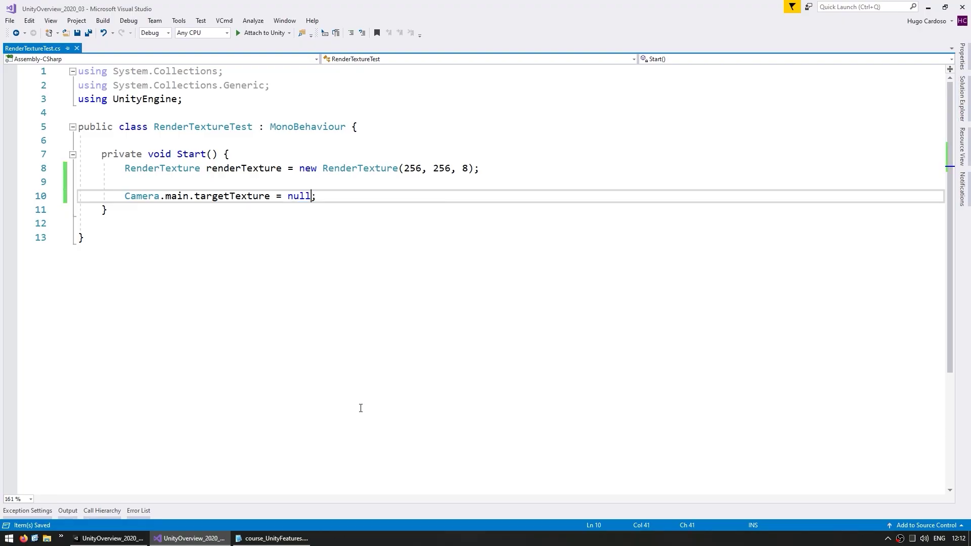
pyautogui.hotkey('ctrl', 'z')
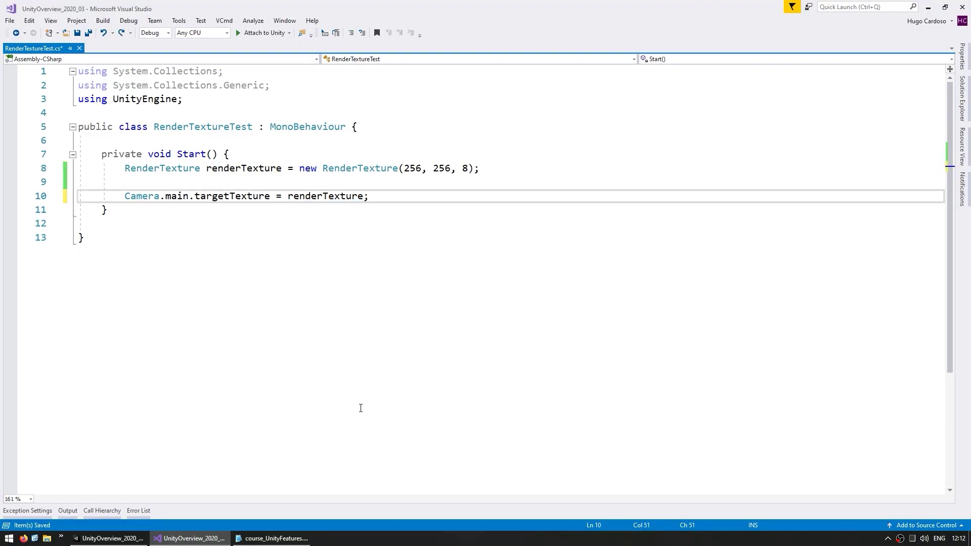
# Add a Camera.main.Render(); call directly below the targetTexture assignment and save the script.
pyautogui.hotkey('ctrl', 'shift', 'Right')
pyautogui.hotkey('ctrl', 'shift', 'Right')
pyautogui.hotkey('ctrl', 'shift', 'Right')
pyautogui.hotkey('ctrl', 'c')
pyautogui.press('End')
pyautogui.press('Return')
pyautogui.hotkey('ctrl', 'v')
pyautogui.write('.')
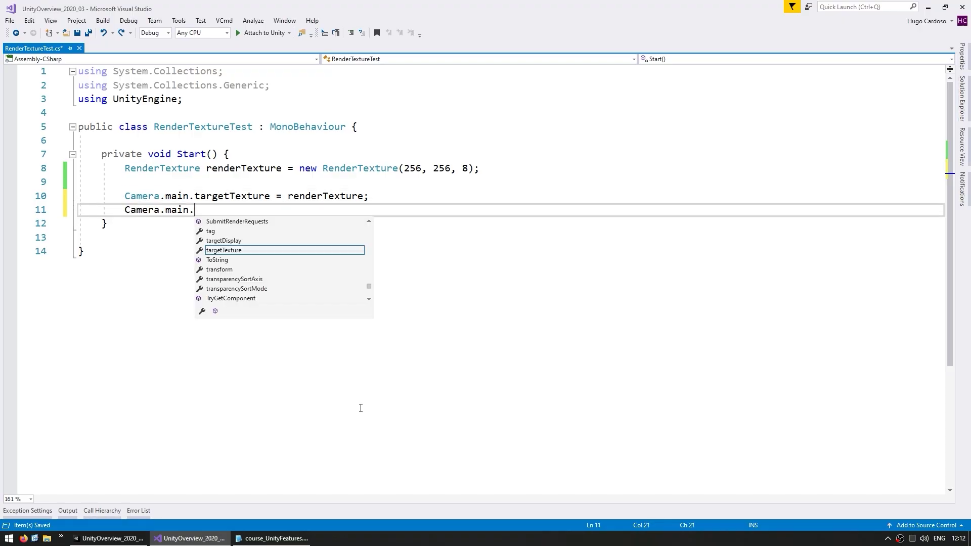
pyautogui.write('rend')
pyautogui.press('Up')
pyautogui.press('Up')
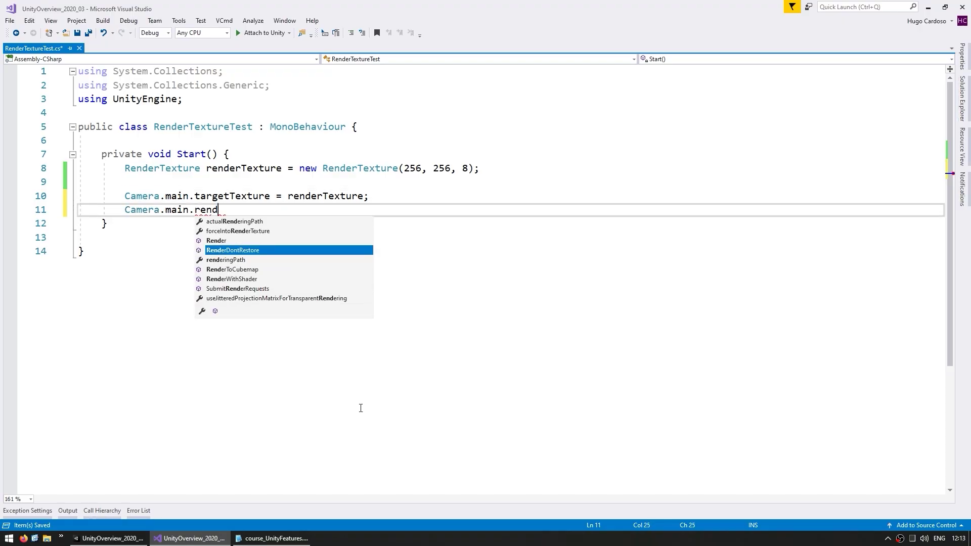
pyautogui.write('er();')
pyautogui.press('Left')
pyautogui.hotkey('ctrl', 's')
# Copy the targetTexture assignment below the Render call, change its value to null and save the script.
pyautogui.press('Up')
pyautogui.press('End')
pyautogui.hotkey('shift', 'Home')
pyautogui.hotkey('ctrl', 'c')
pyautogui.press('Down')
pyautogui.press('End')
pyautogui.press('Return')
pyautogui.hotkey('ctrl', 'v')
pyautogui.press('Left')
pyautogui.hotkey('ctrl', 'shift', 'Left')
pyautogui.write('null')
pyautogui.press('End')
pyautogui.hotkey('ctrl', 's')
pyautogui.press('Up')
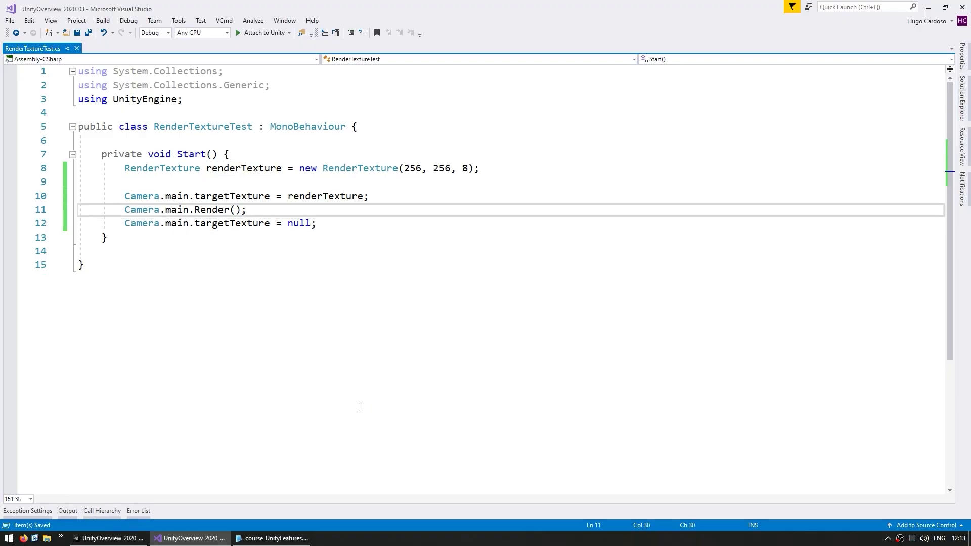
pyautogui.press('Up')
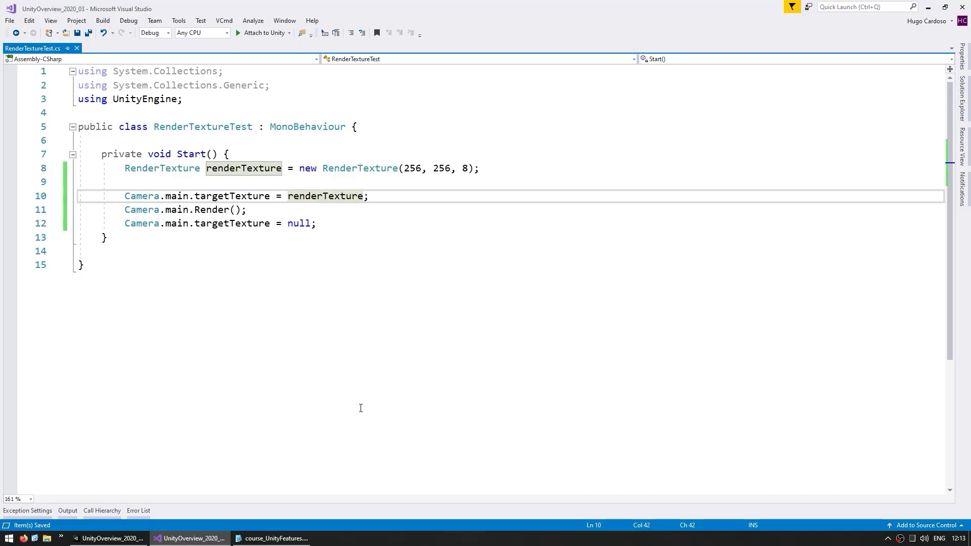